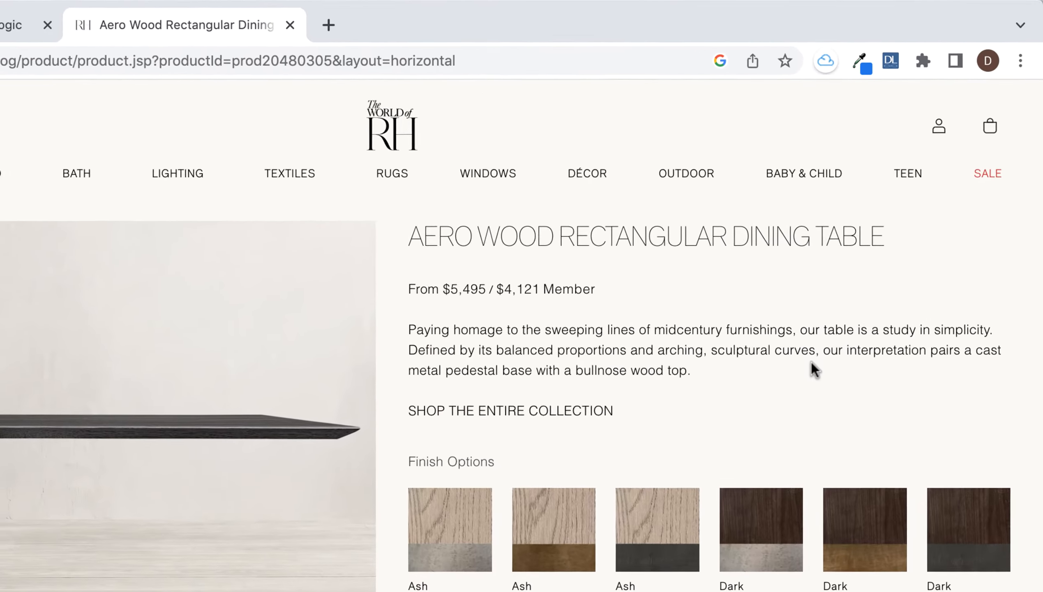
Open the DesignerLogic Web Clipper on the Aero Wood Rectangular Dining Table product page and look over its form.
{"action": "scroll", "coordinate": [859, 285], "scroll_direction": "down", "scroll_amount": 5}
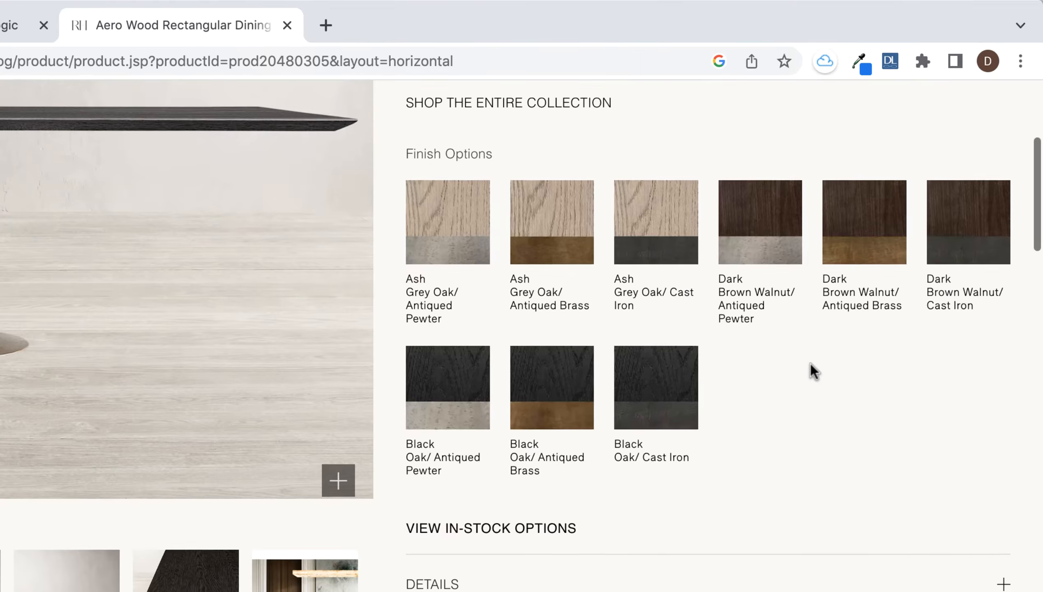
{"action": "scroll", "coordinate": [858, 284], "scroll_direction": "up", "scroll_amount": 5}
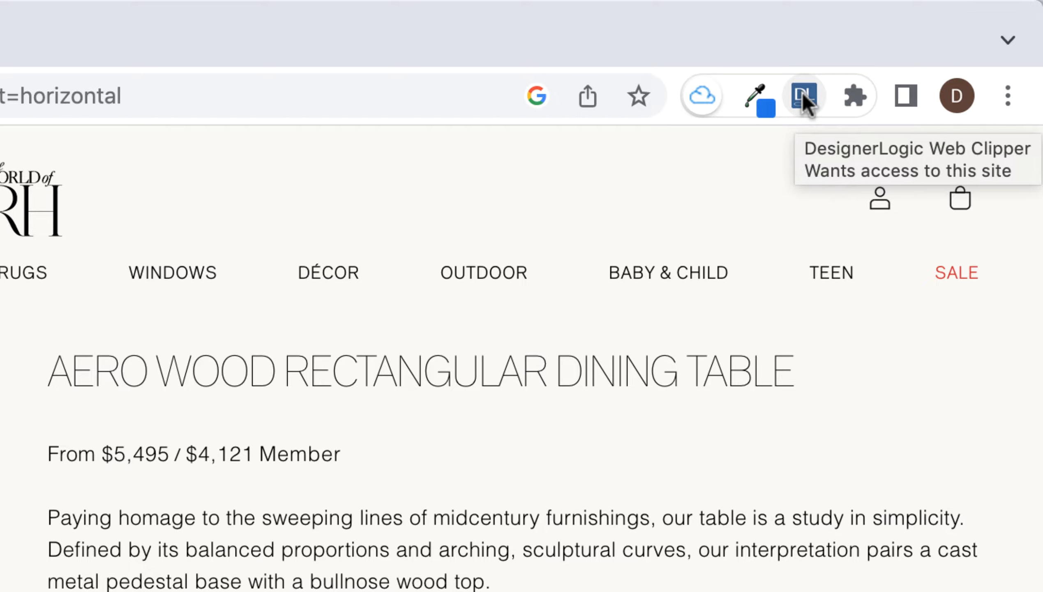
{"action": "left_click", "coordinate": [804, 96]}
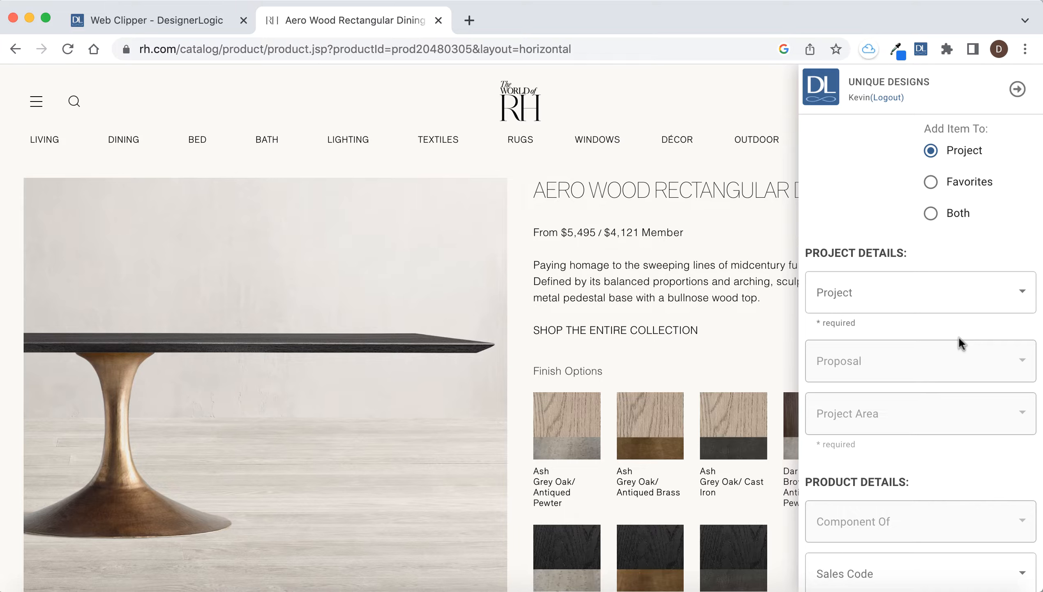
{"action": "scroll", "coordinate": [959, 336], "scroll_direction": "down", "scroll_amount": 10}
{"action": "scroll", "coordinate": [958, 336], "scroll_direction": "up", "scroll_amount": 10}
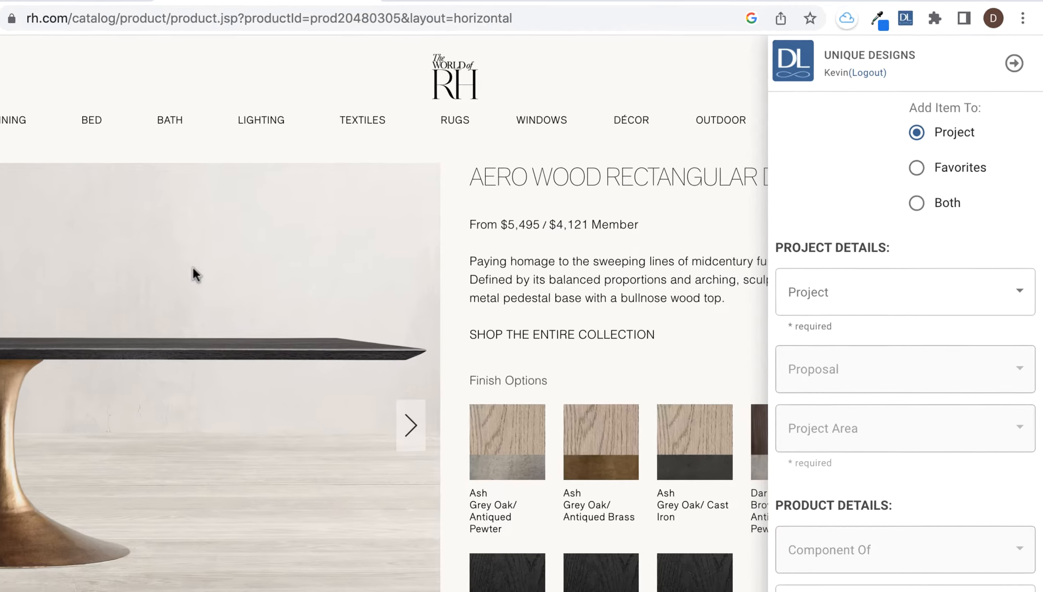
Clip the large product photo of the dining table as the item's main image.
{"action": "right_click", "coordinate": [288, 276]}
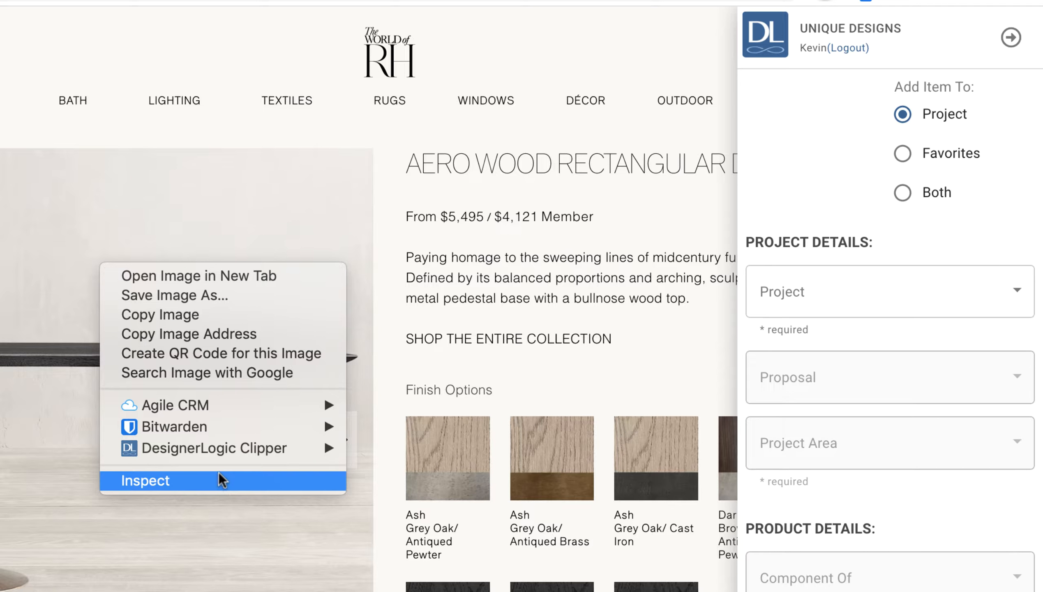
{"action": "mouse_move", "coordinate": [238, 449]}
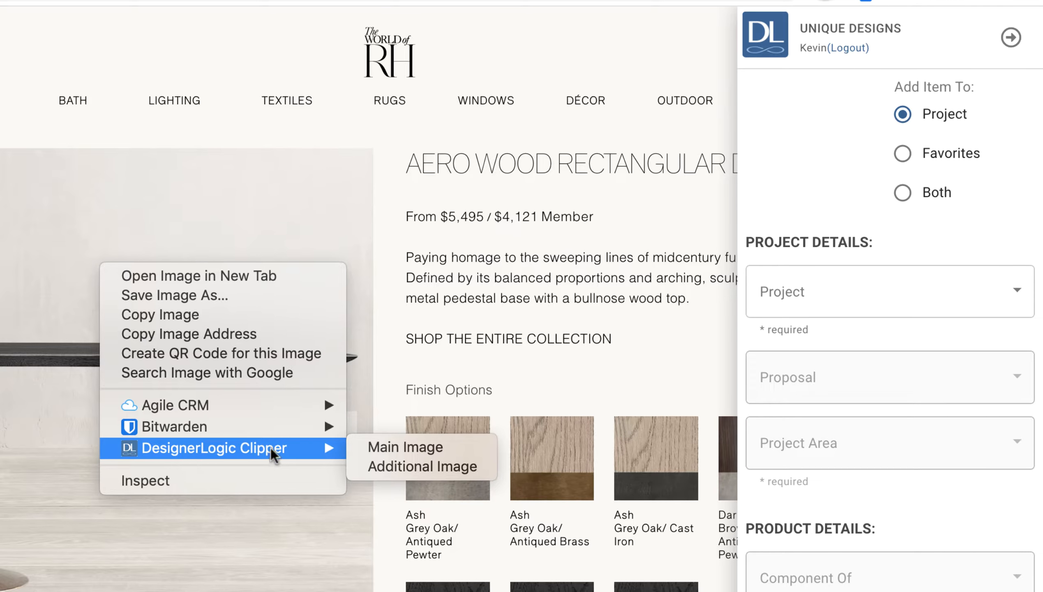
{"action": "left_click", "coordinate": [398, 447]}
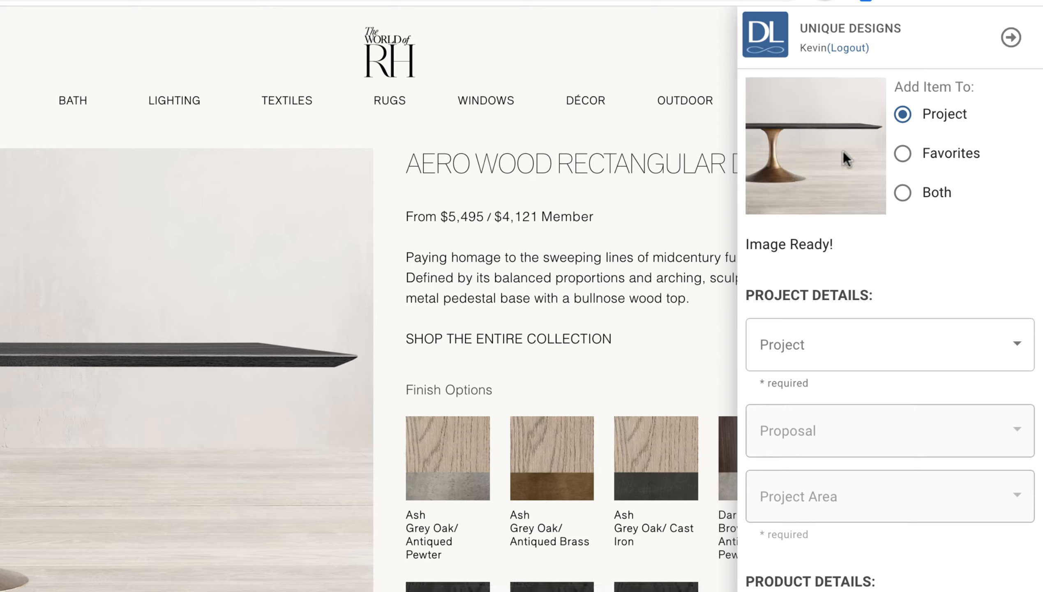
Clip the Ash Grey Oak/Antiqued Pewter, Ash Grey Oak/Antiqued Brass and Black Oak/Antiqued Pewter finish swatches as additional images.
{"action": "scroll", "coordinate": [584, 255], "scroll_direction": "down", "scroll_amount": 5}
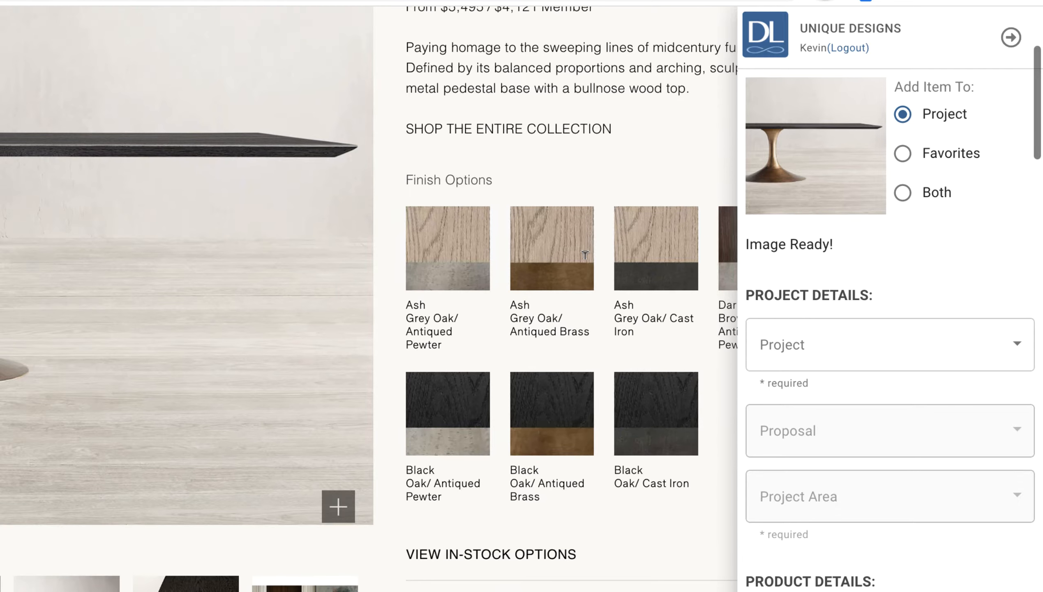
{"action": "right_click", "coordinate": [426, 223]}
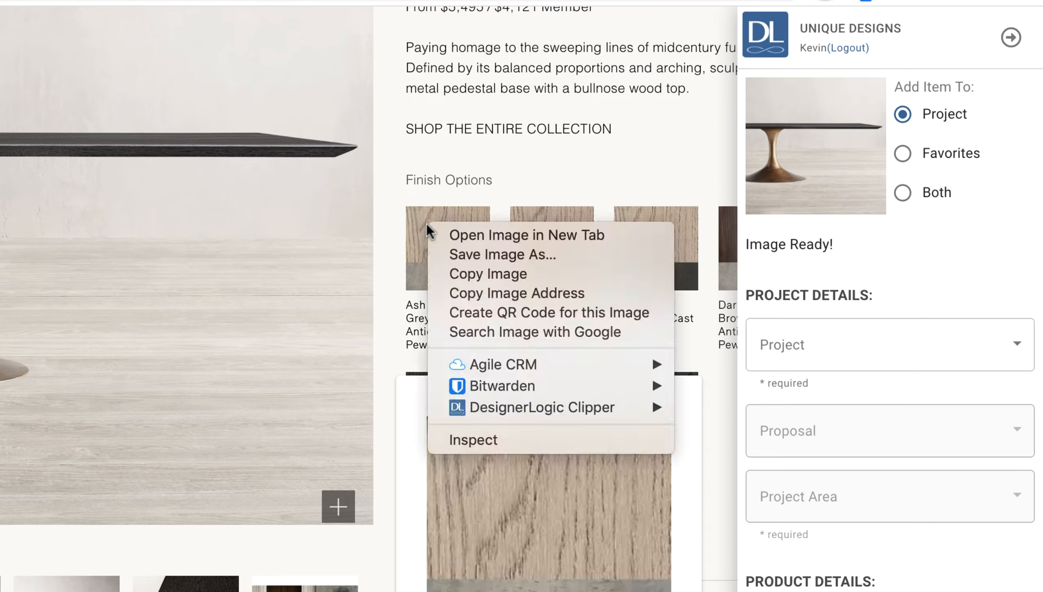
{"action": "mouse_move", "coordinate": [502, 410]}
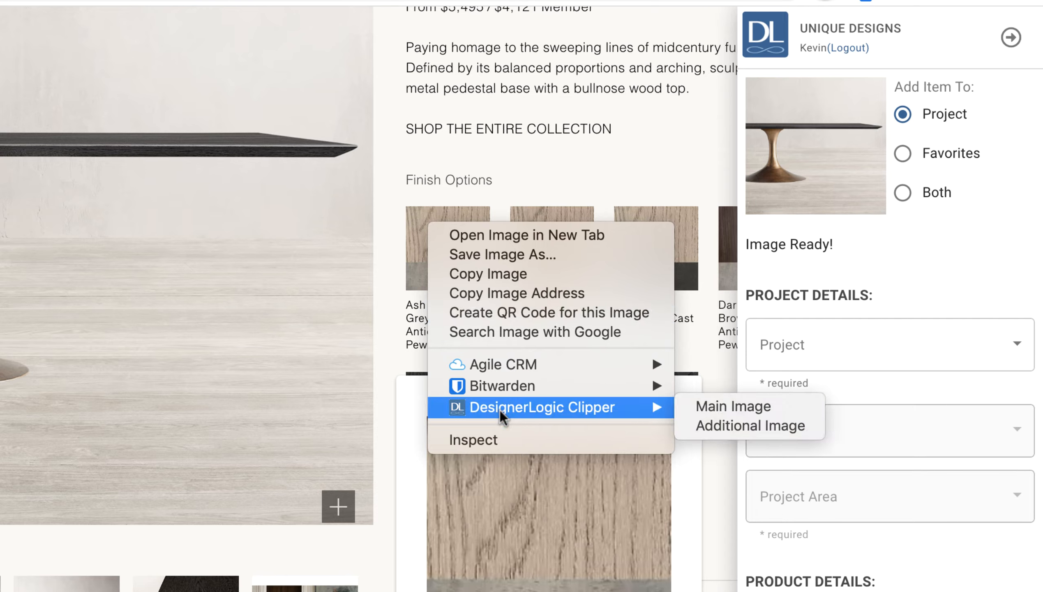
{"action": "left_click", "coordinate": [714, 426]}
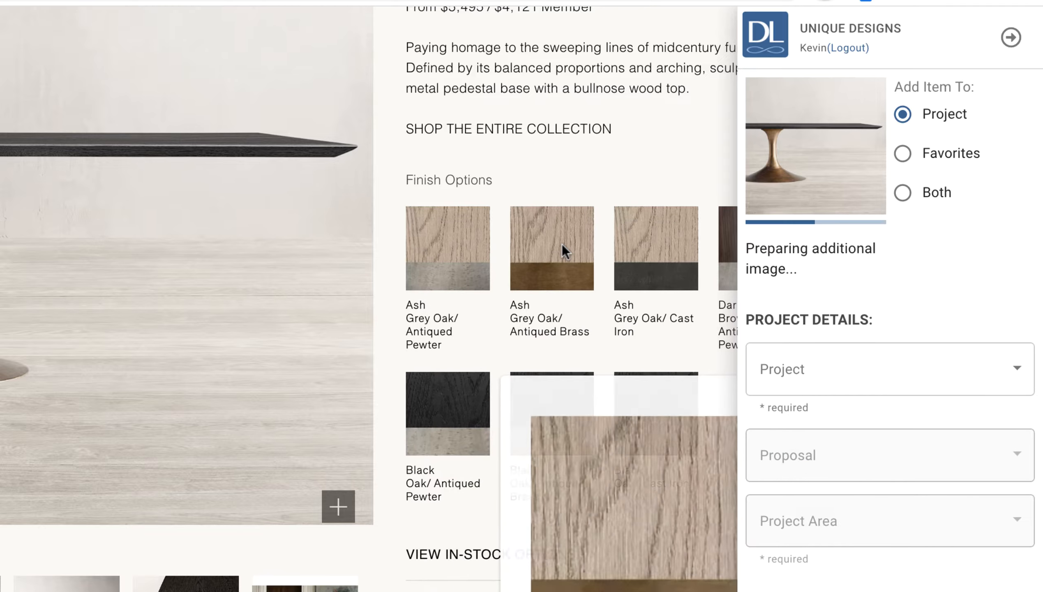
{"action": "right_click", "coordinate": [561, 243]}
{"action": "mouse_move", "coordinate": [663, 426]}
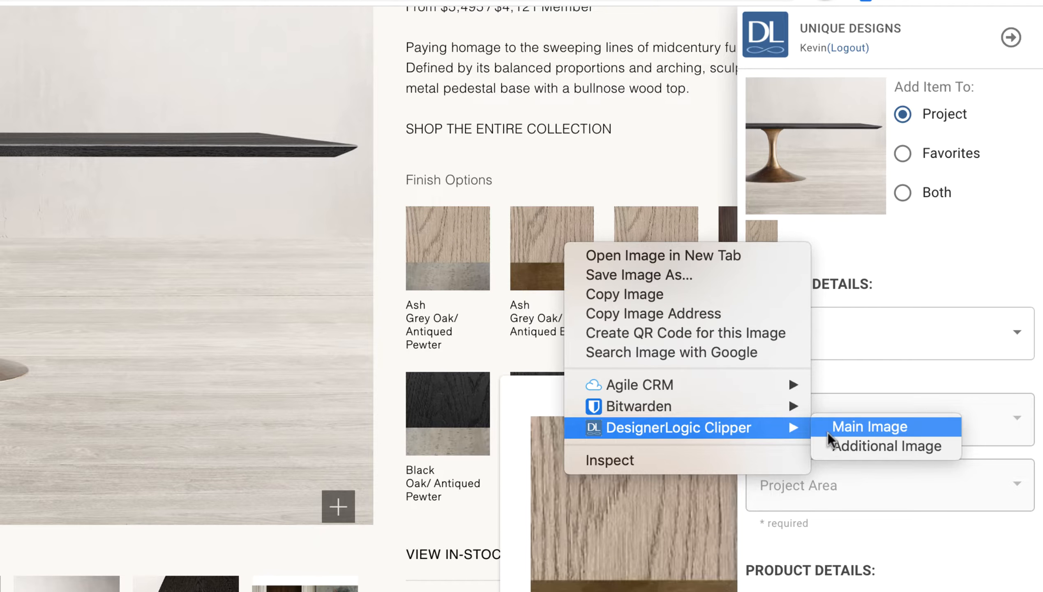
{"action": "left_click", "coordinate": [840, 445]}
{"action": "right_click", "coordinate": [433, 404]}
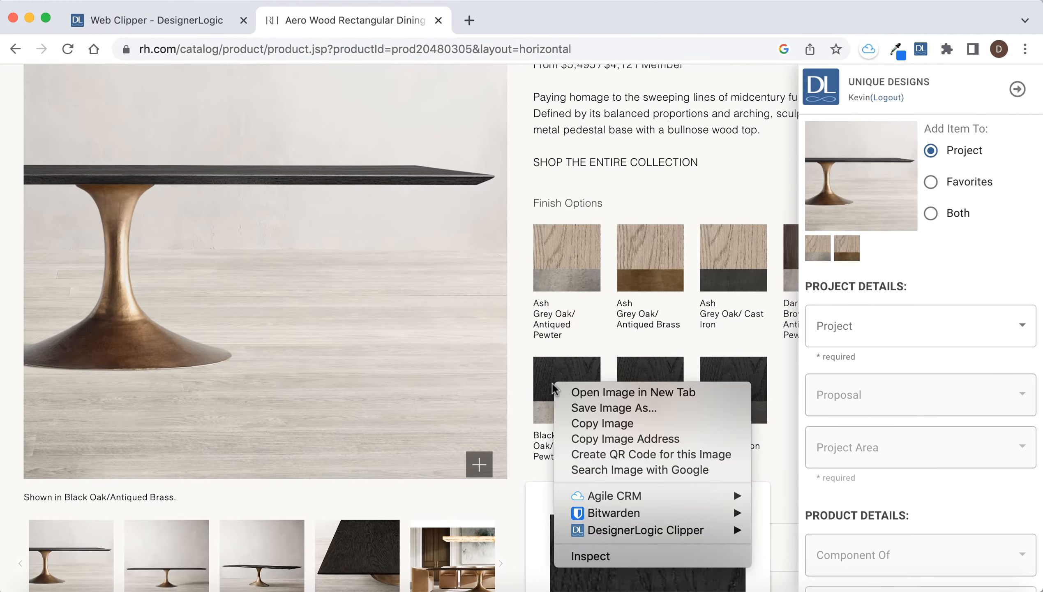
{"action": "mouse_move", "coordinate": [720, 529]}
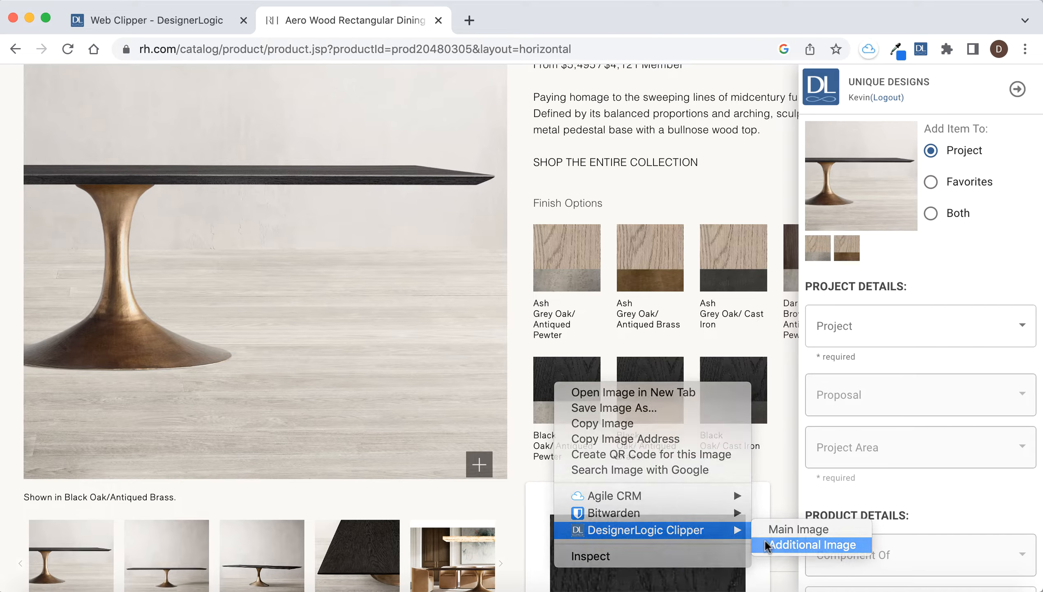
{"action": "left_click", "coordinate": [766, 541]}
Clip the gallery thumbnails from the full table view through the dining room scene as additional images.
{"action": "scroll", "coordinate": [407, 388], "scroll_direction": "down", "scroll_amount": 1}
{"action": "scroll", "coordinate": [408, 388], "scroll_direction": "down", "scroll_amount": 4}
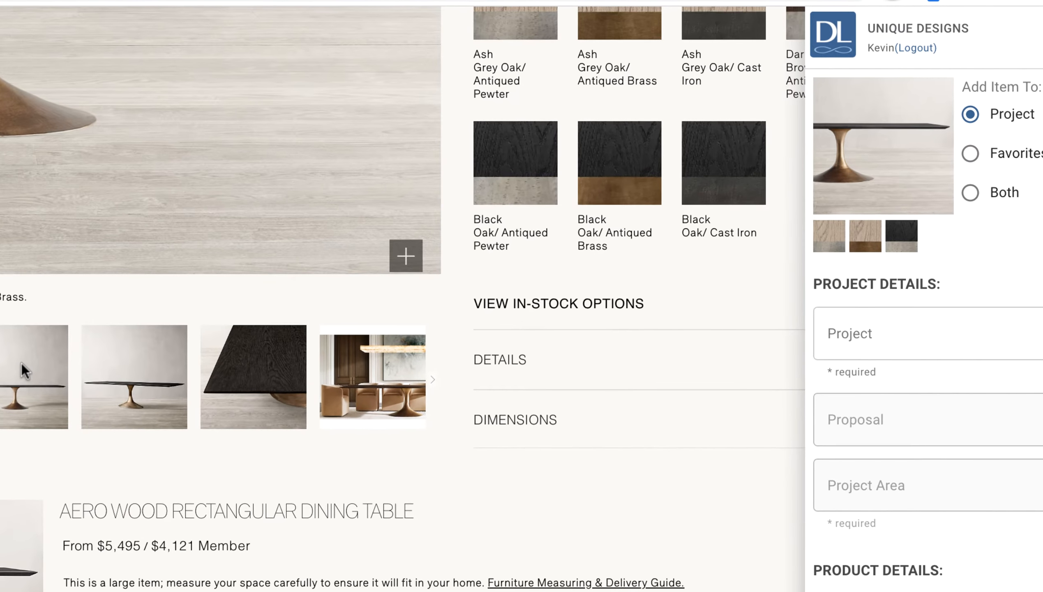
{"action": "right_click", "coordinate": [21, 362]}
{"action": "mouse_move", "coordinate": [141, 546]}
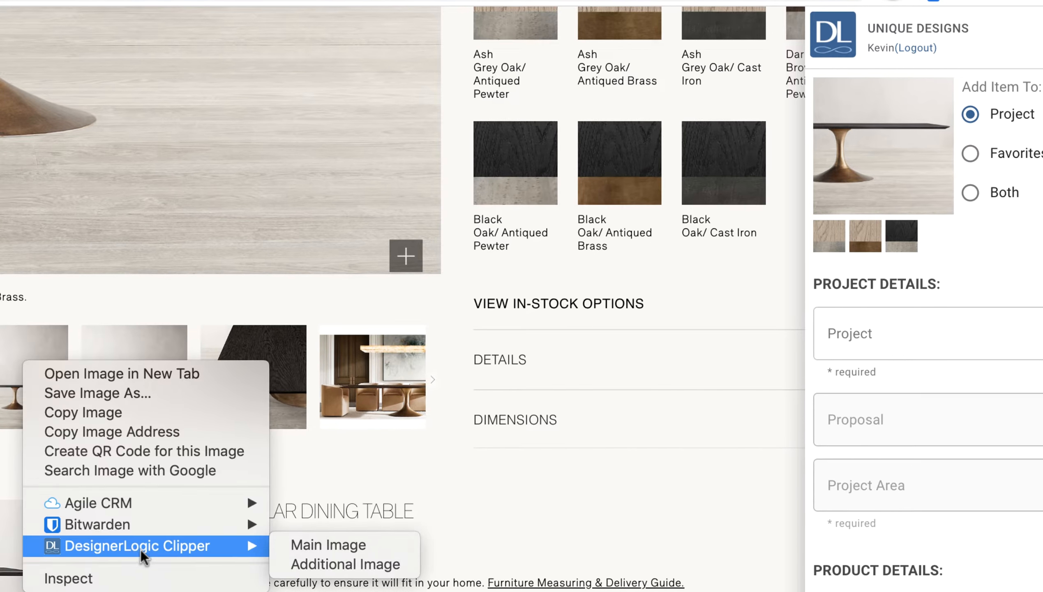
{"action": "left_click", "coordinate": [336, 565]}
{"action": "right_click", "coordinate": [356, 364]}
{"action": "mouse_move", "coordinate": [496, 547]}
{"action": "left_click", "coordinate": [653, 567]}
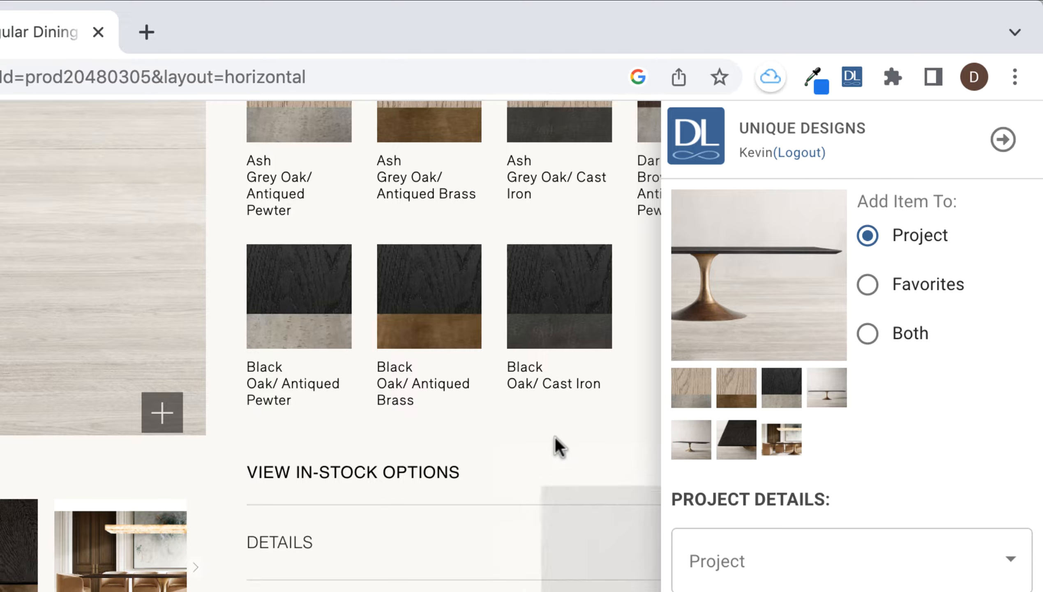
Clip the regular price 5,495 from the product page as the item's retail price.
{"action": "scroll", "coordinate": [555, 437], "scroll_direction": "up", "scroll_amount": 10}
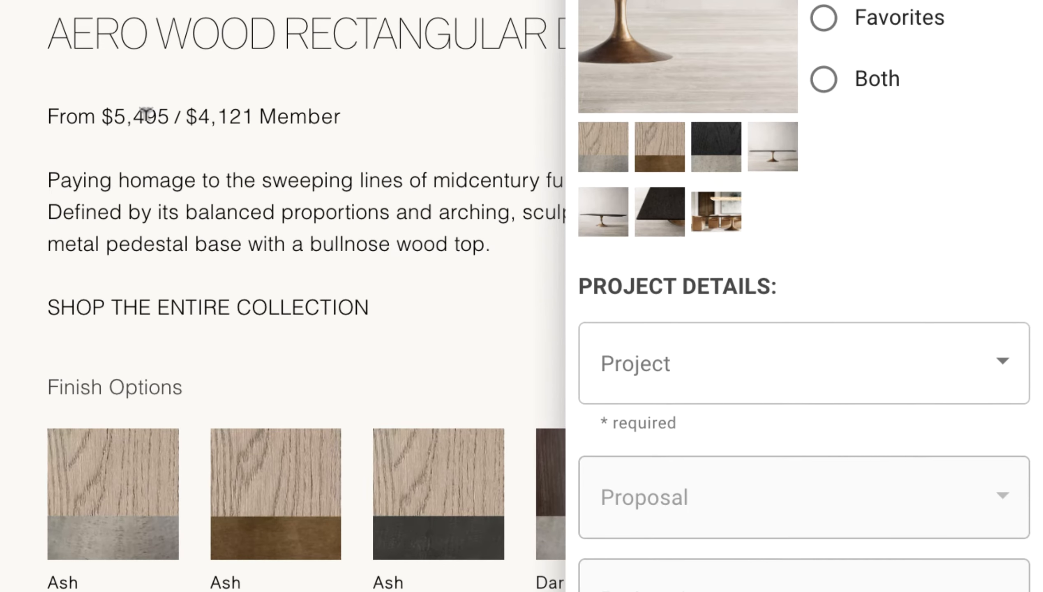
{"action": "right_click", "coordinate": [146, 121]}
{"action": "mouse_move", "coordinate": [302, 384]}
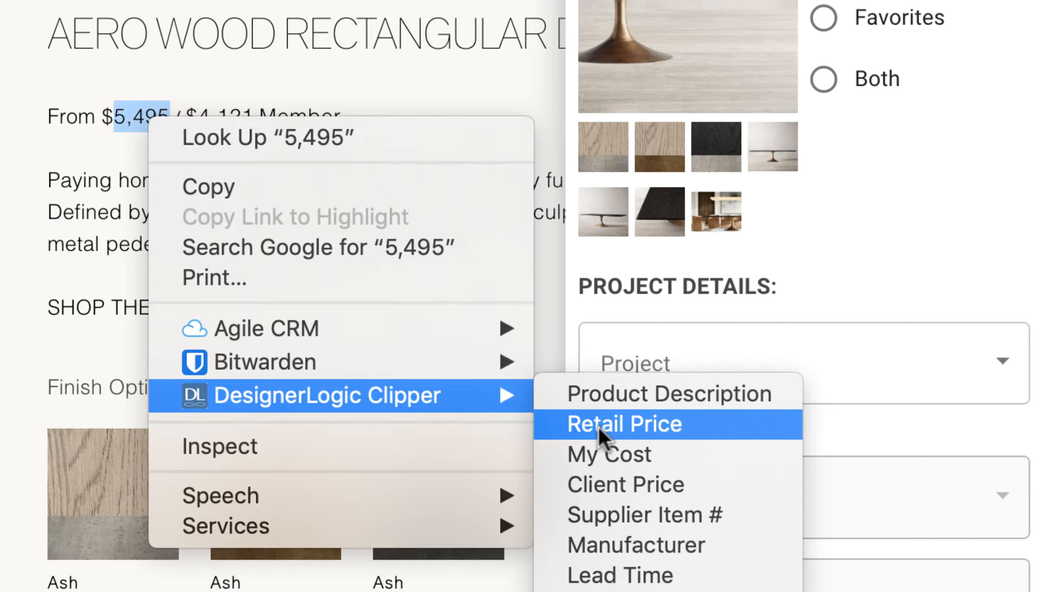
{"action": "left_click", "coordinate": [610, 418]}
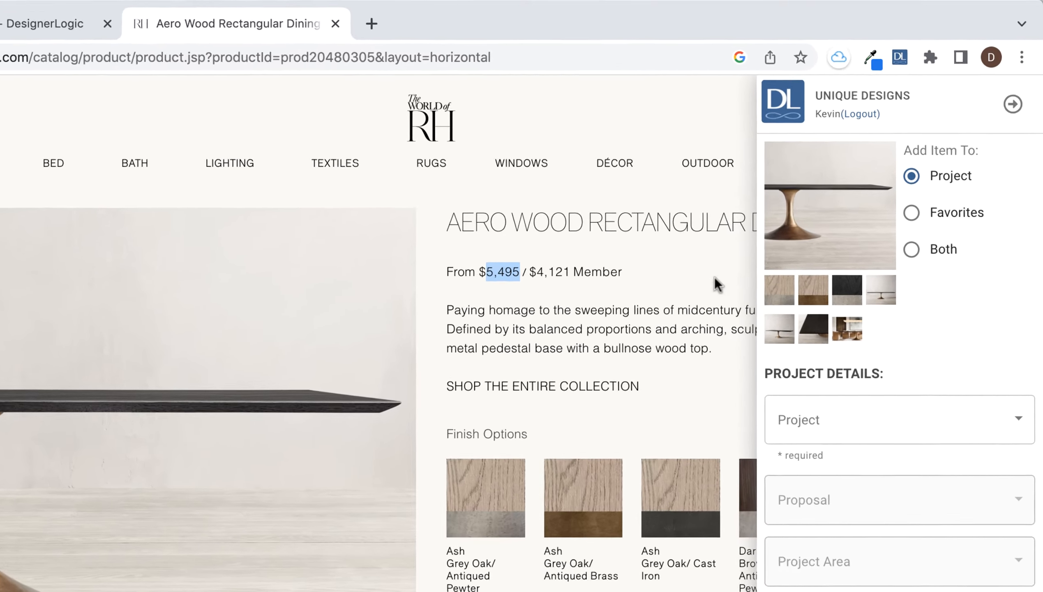
Collapse the clipper panel and clip the product title "AERO WOOD RECTANGULAR DINING TABLE".
{"action": "left_click", "coordinate": [1011, 112]}
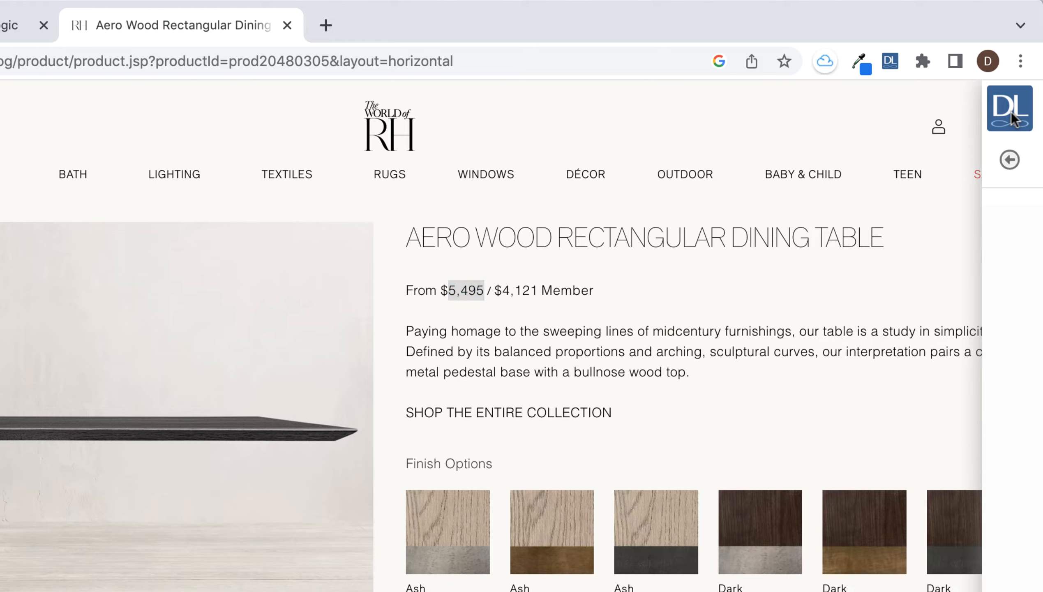
{"action": "left_click_drag", "start_coordinate": [889, 241], "coordinate": [398, 244]}
{"action": "right_click", "coordinate": [470, 235]}
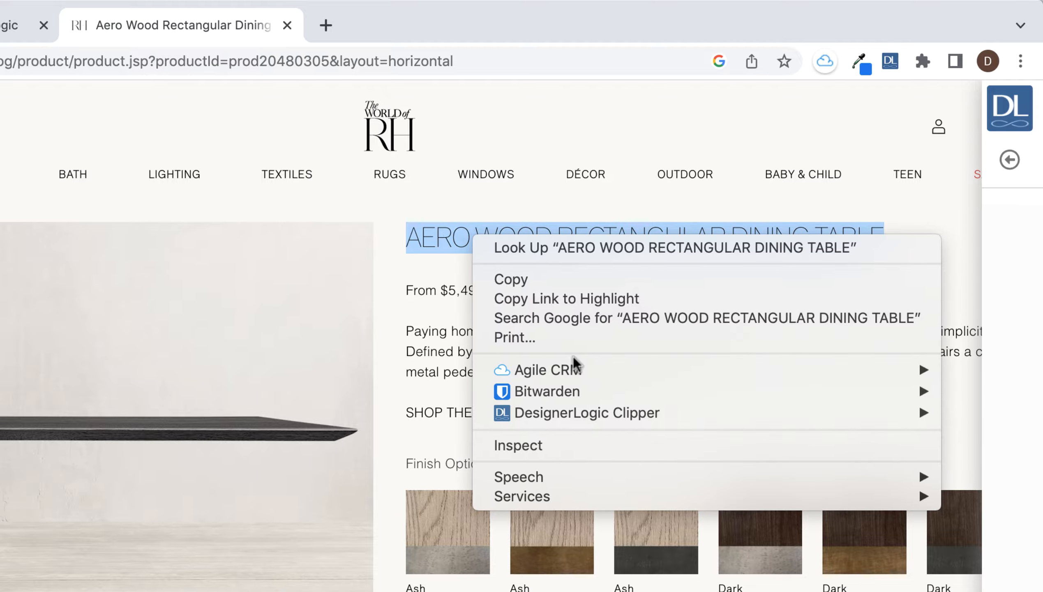
{"action": "mouse_move", "coordinate": [610, 412]}
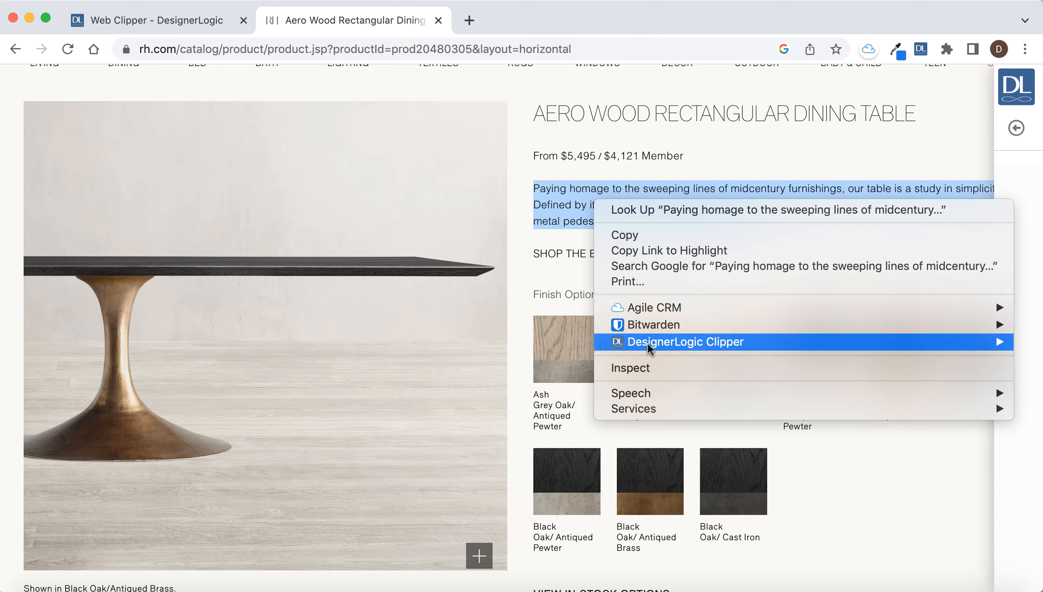
Clip the introductory paragraph about the table into the item's notes.
{"action": "mouse_move", "coordinate": [629, 341]}
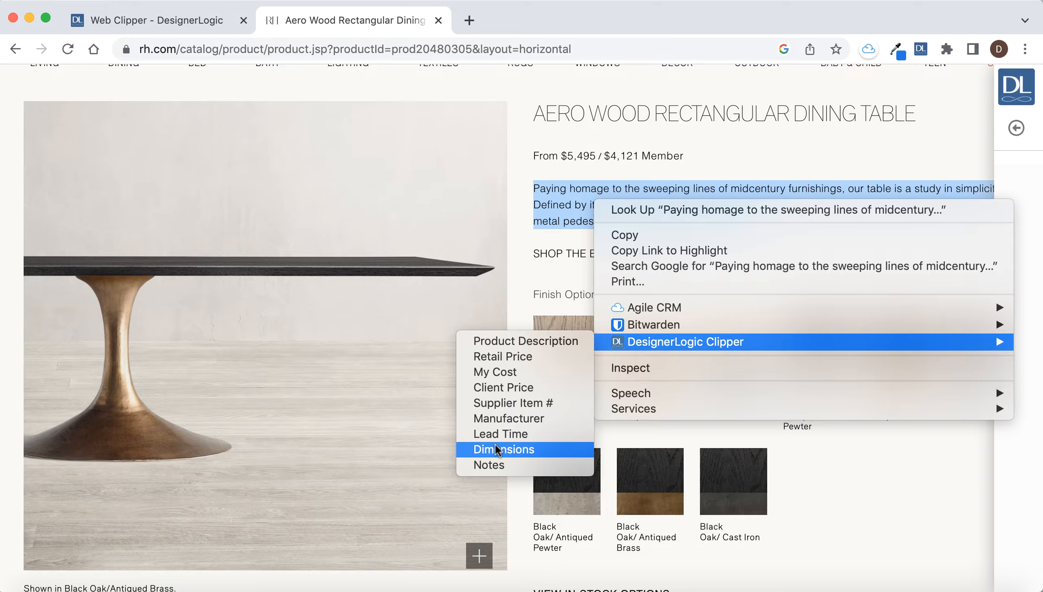
{"action": "left_click", "coordinate": [494, 464]}
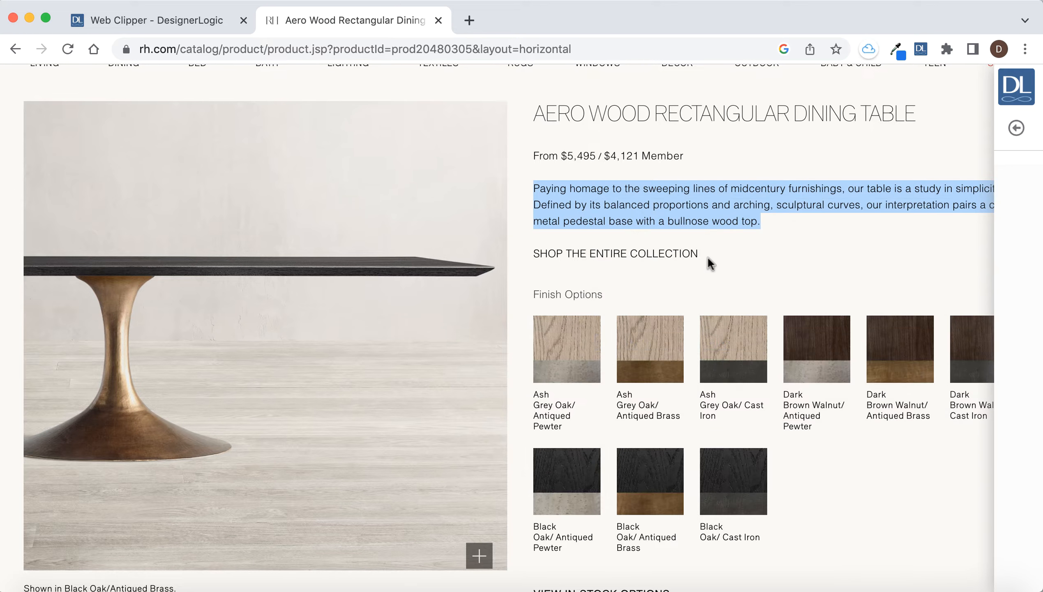
Expand the product's dimensions section and clip the complete 72" table specifications, through the weight, as the item's dimensions.
{"action": "scroll", "coordinate": [708, 260], "scroll_direction": "down", "scroll_amount": 10}
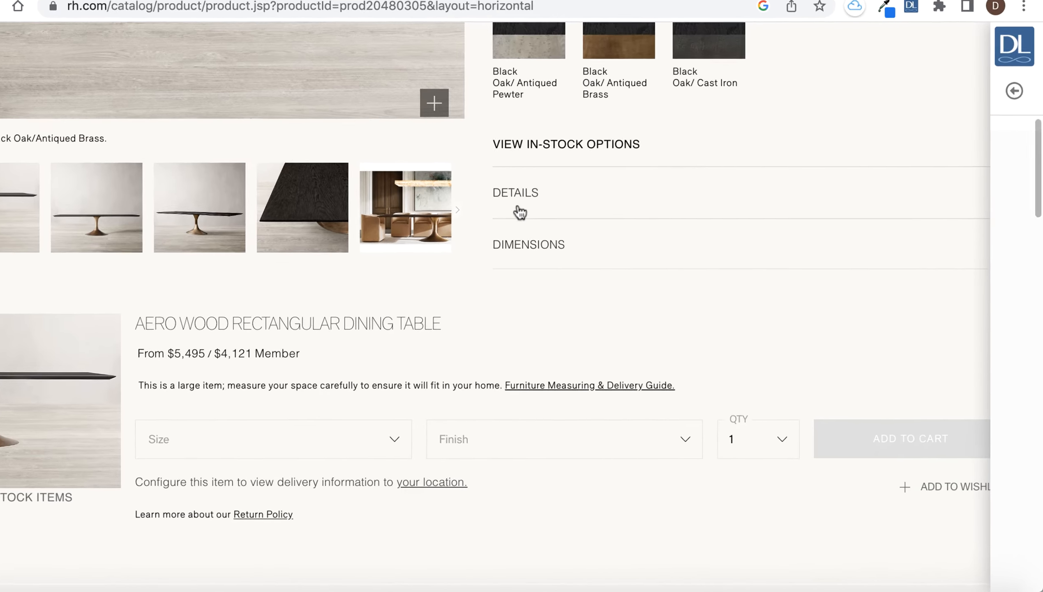
{"action": "left_click", "coordinate": [520, 246]}
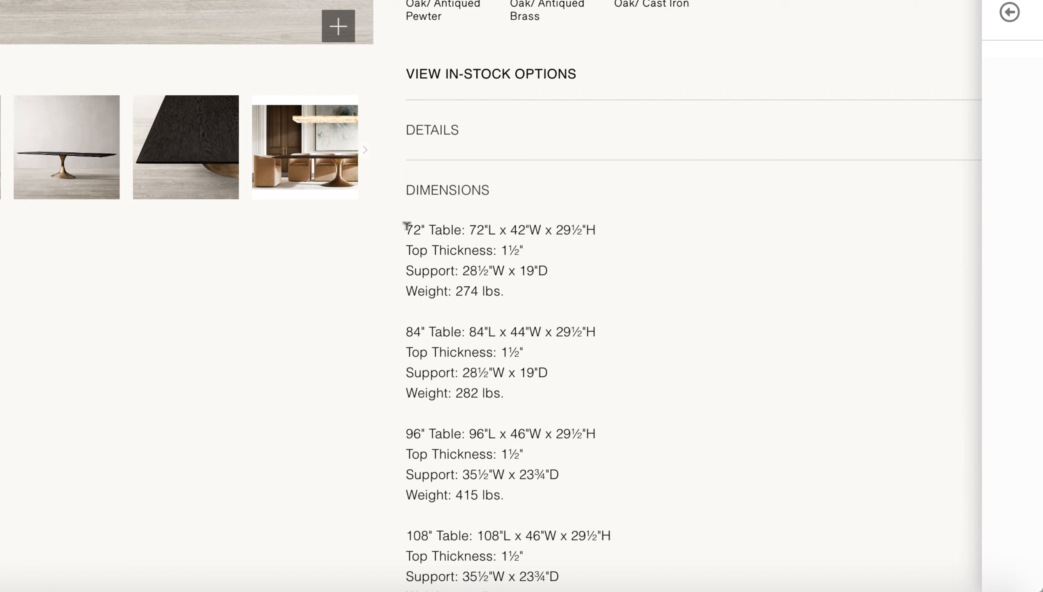
{"action": "left_click_drag", "start_coordinate": [406, 226], "coordinate": [515, 296]}
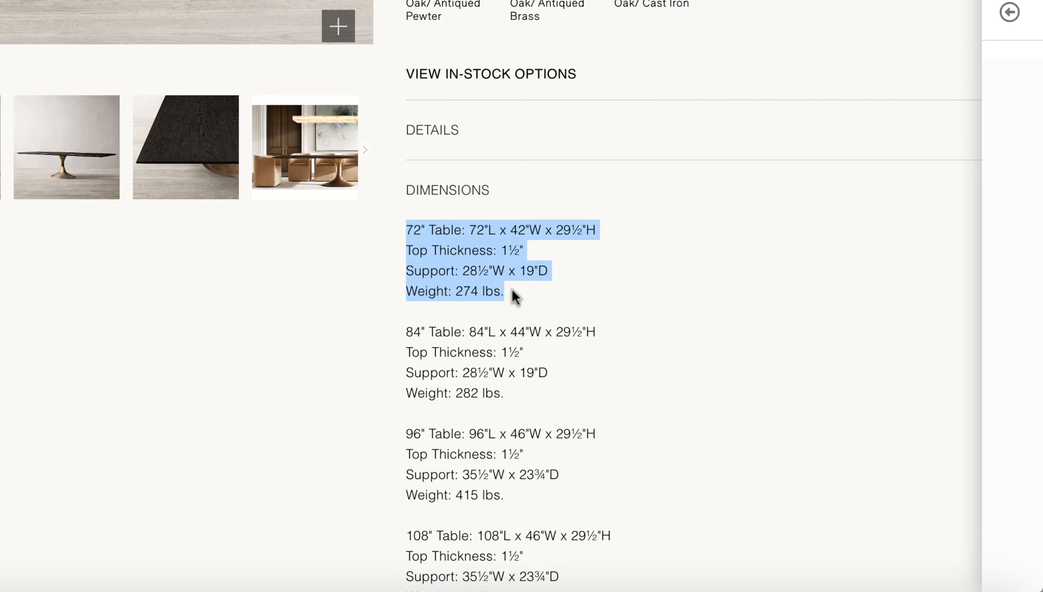
{"action": "right_click", "coordinate": [460, 261]}
{"action": "mouse_move", "coordinate": [531, 440]}
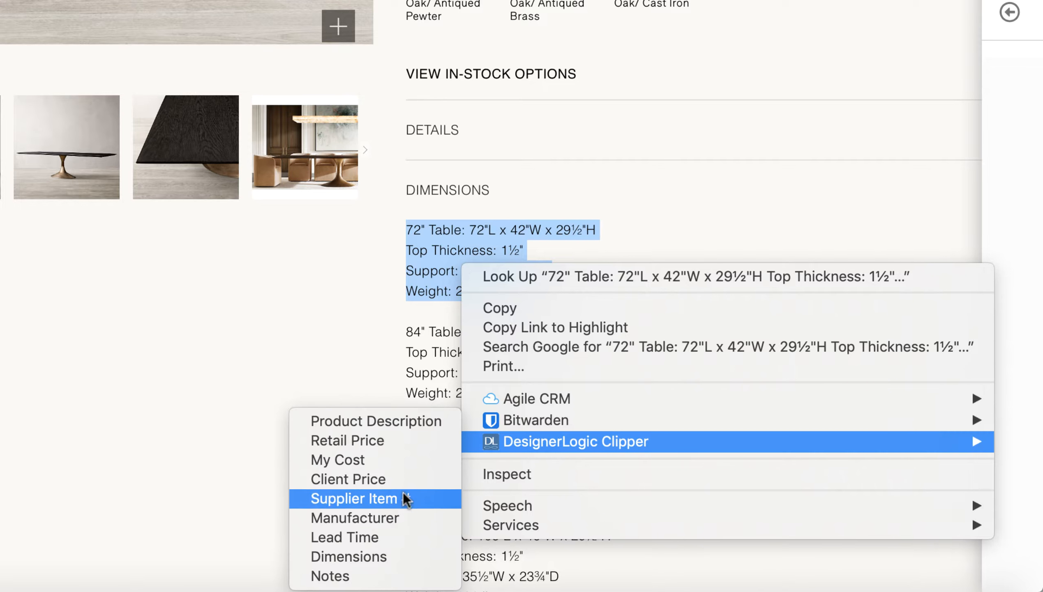
{"action": "left_click", "coordinate": [380, 556]}
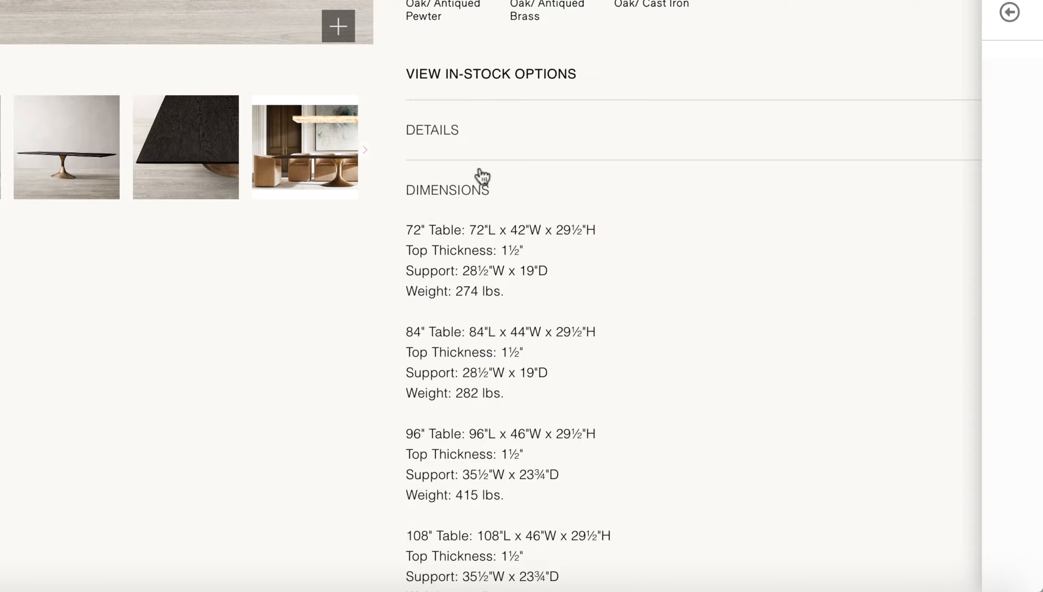
Expand the product's details section and copy its bullet points from the tabletop material through the 120" table seating.
{"action": "left_click", "coordinate": [436, 138]}
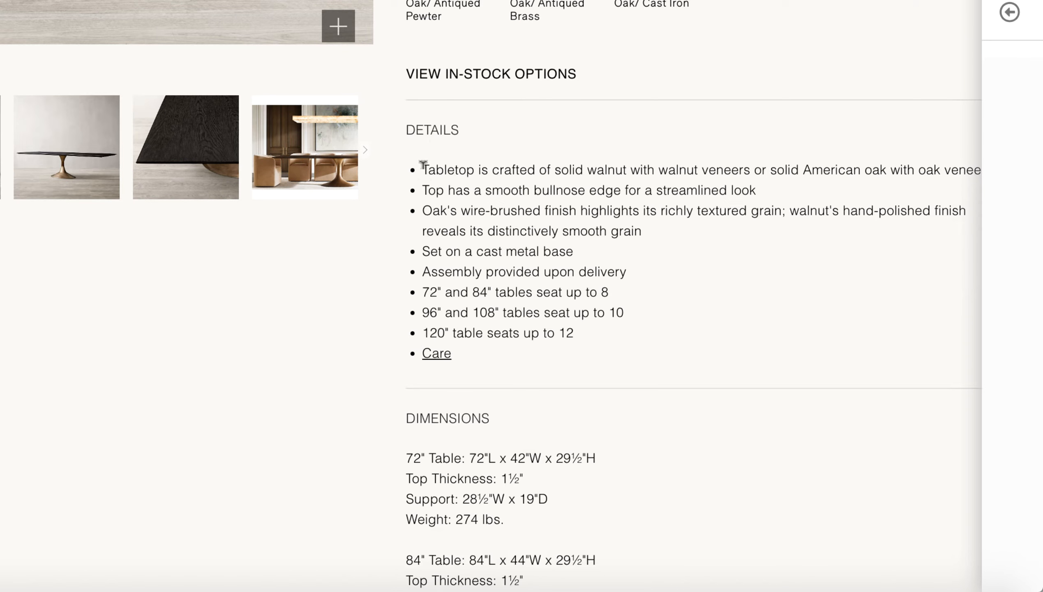
{"action": "left_click_drag", "start_coordinate": [423, 164], "coordinate": [611, 327]}
{"action": "key", "text": "ctrl+c"}
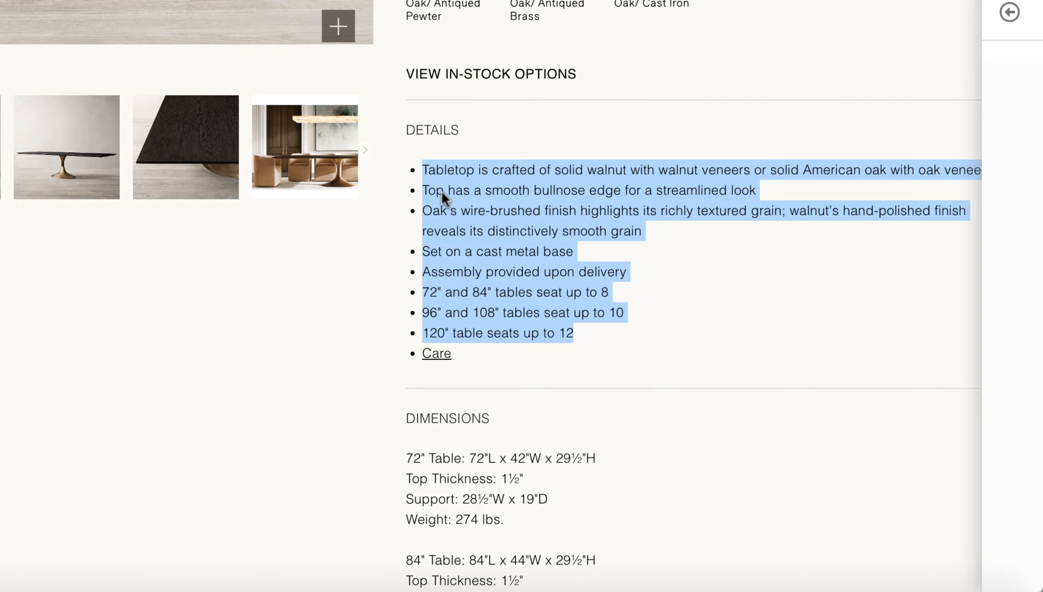
{"action": "right_click", "coordinate": [501, 217]}
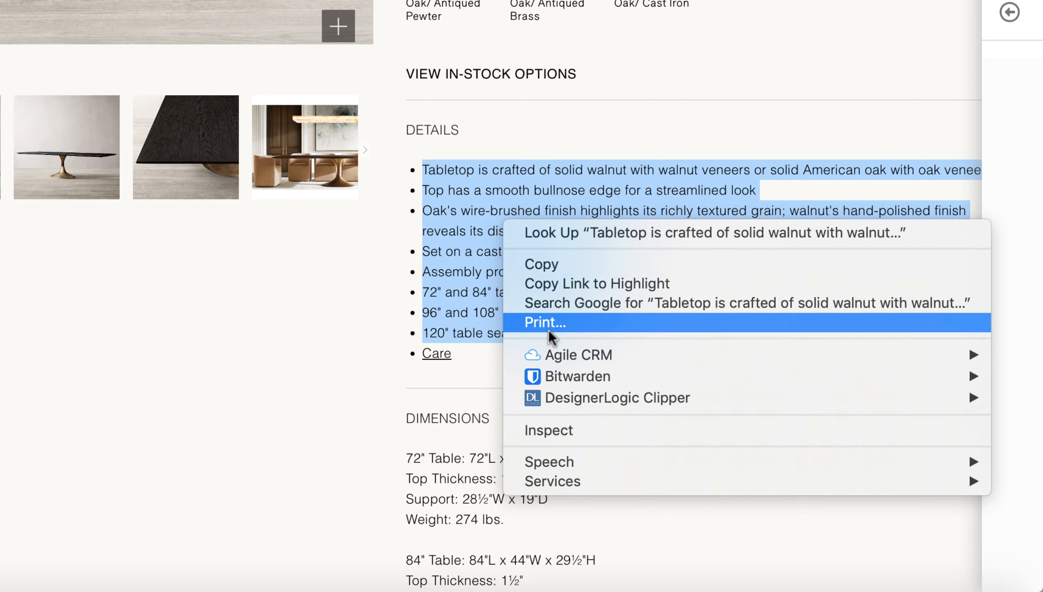
{"action": "left_click", "coordinate": [542, 264]}
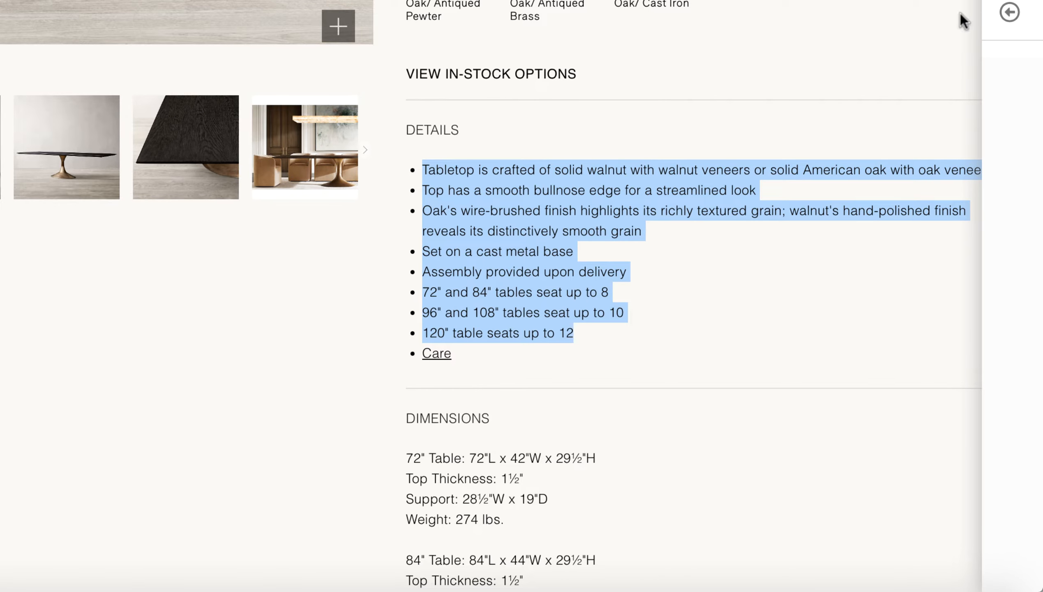
Reopen the clipper panel, enable the item's specifications and paste the copied detail bullet points into them.
{"action": "left_click", "coordinate": [1009, 15]}
{"action": "scroll", "coordinate": [951, 408], "scroll_direction": "down", "scroll_amount": 6}
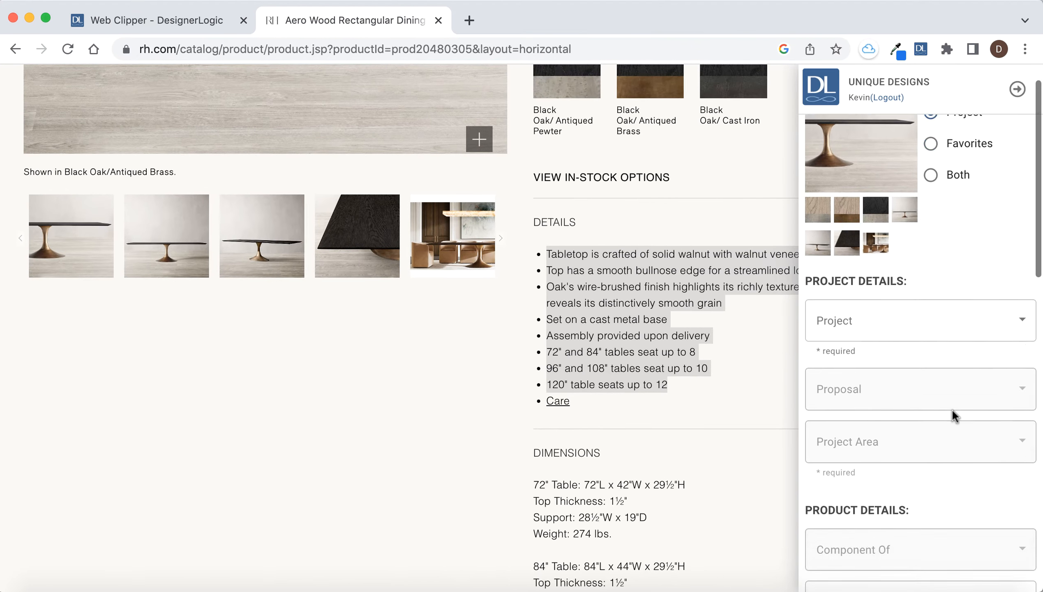
{"action": "left_click", "coordinate": [826, 450]}
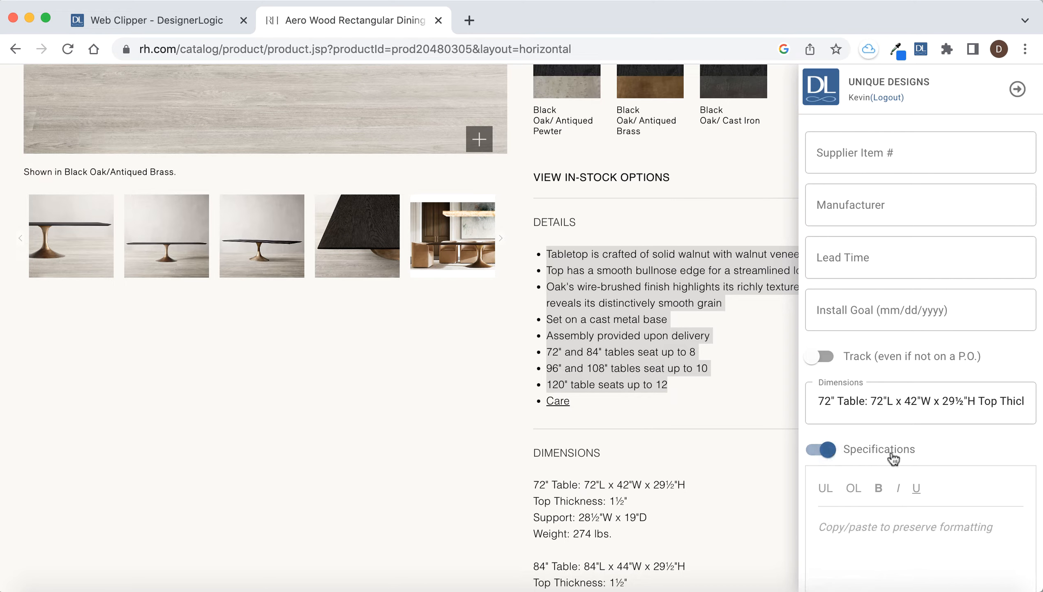
{"action": "right_click", "coordinate": [849, 531]}
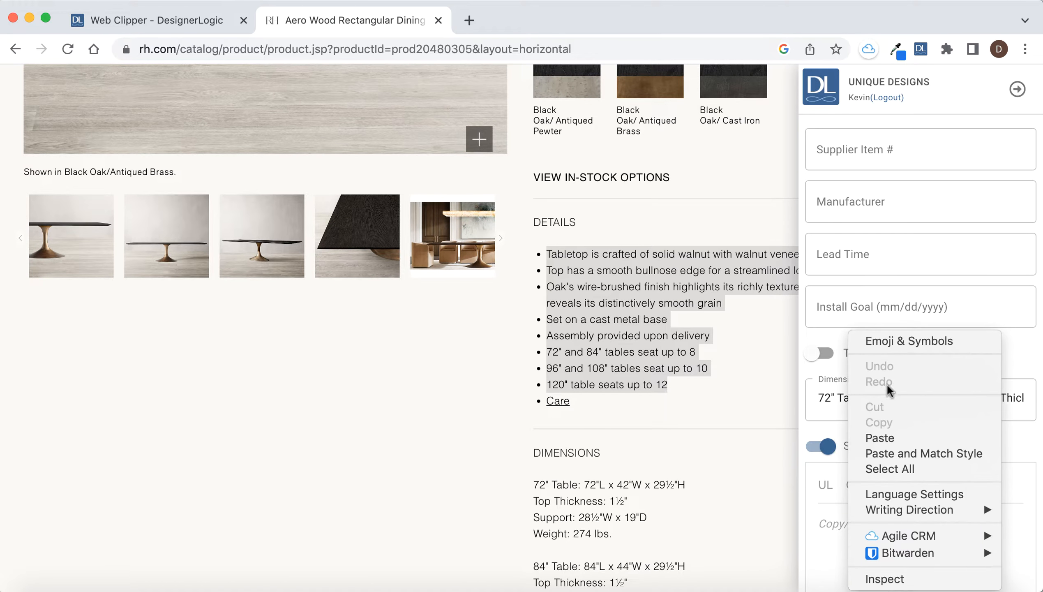
{"action": "left_click", "coordinate": [887, 438]}
{"action": "scroll", "coordinate": [914, 510], "scroll_direction": "down", "scroll_amount": 3}
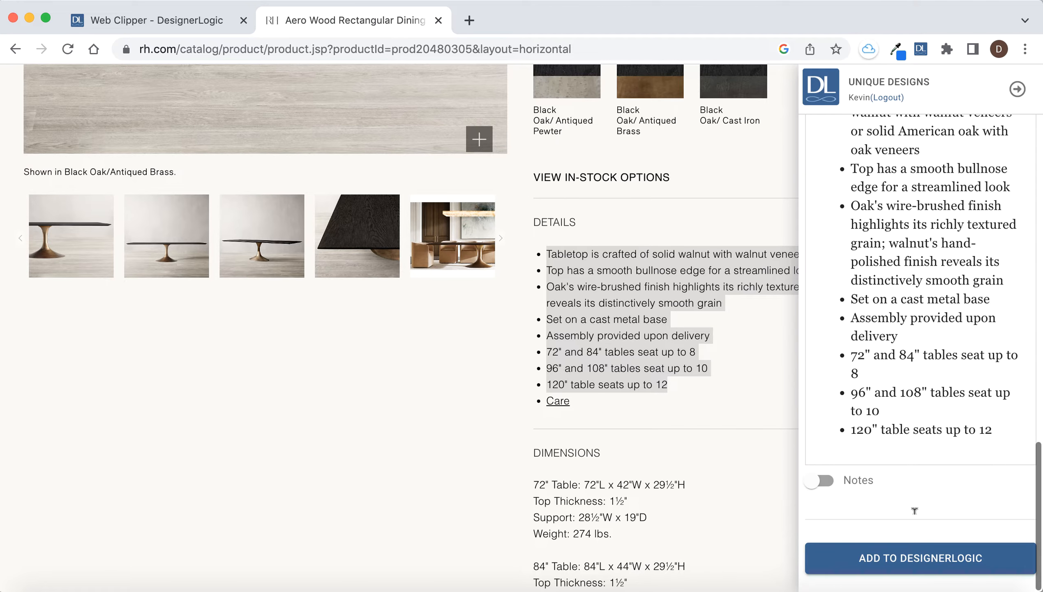
Assign the item to the San Diego House project at the start of the list and set its project area to Dining Room.
{"action": "scroll", "coordinate": [914, 510], "scroll_direction": "up", "scroll_amount": 15}
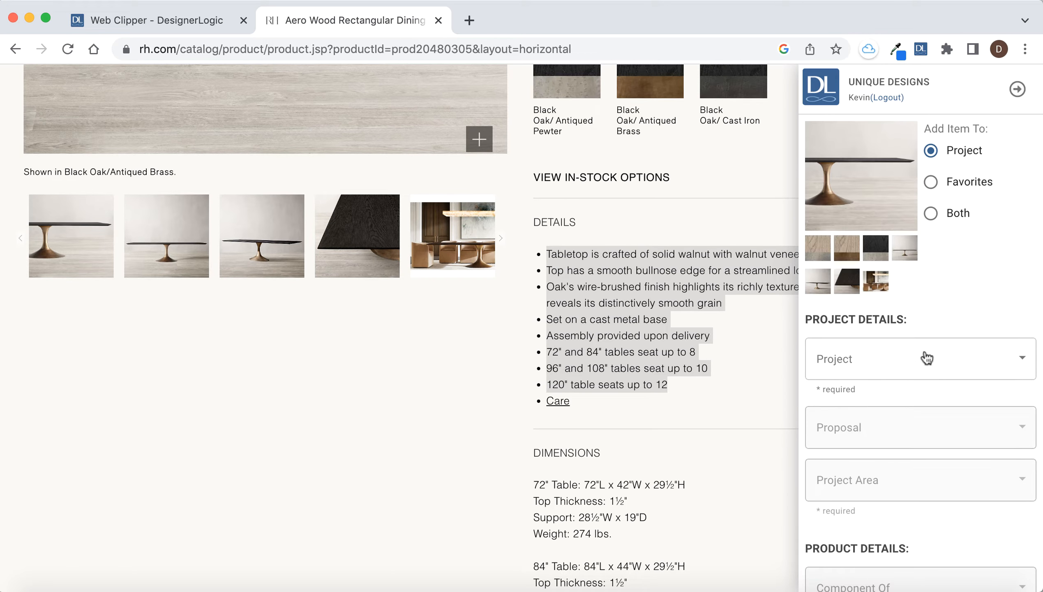
{"action": "left_click", "coordinate": [922, 380]}
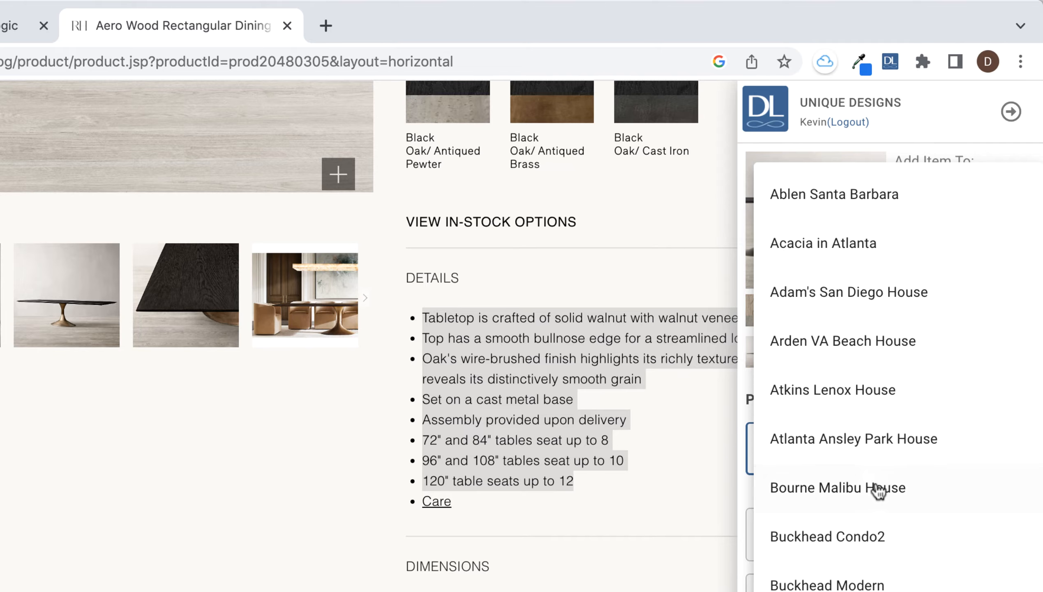
{"action": "left_click", "coordinate": [827, 294]}
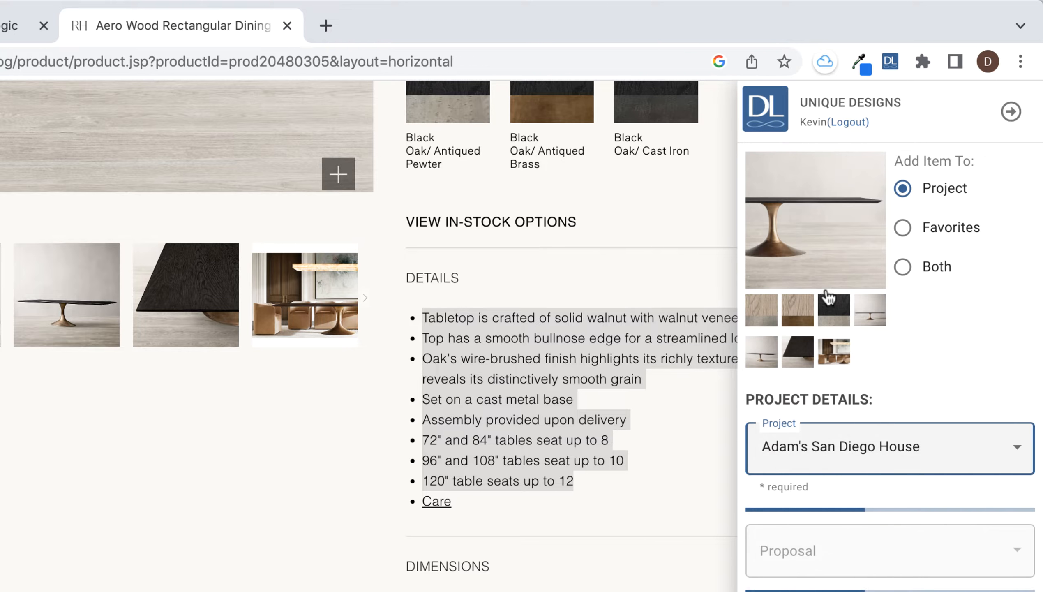
{"action": "scroll", "coordinate": [884, 476], "scroll_direction": "down", "scroll_amount": 5}
{"action": "left_click", "coordinate": [822, 302]}
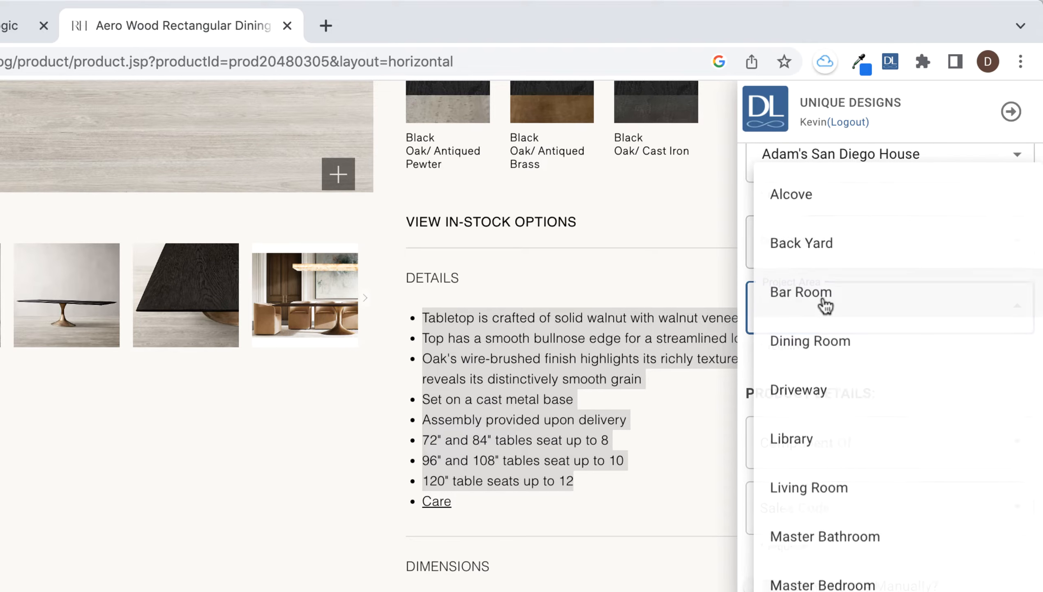
{"action": "left_click", "coordinate": [821, 342]}
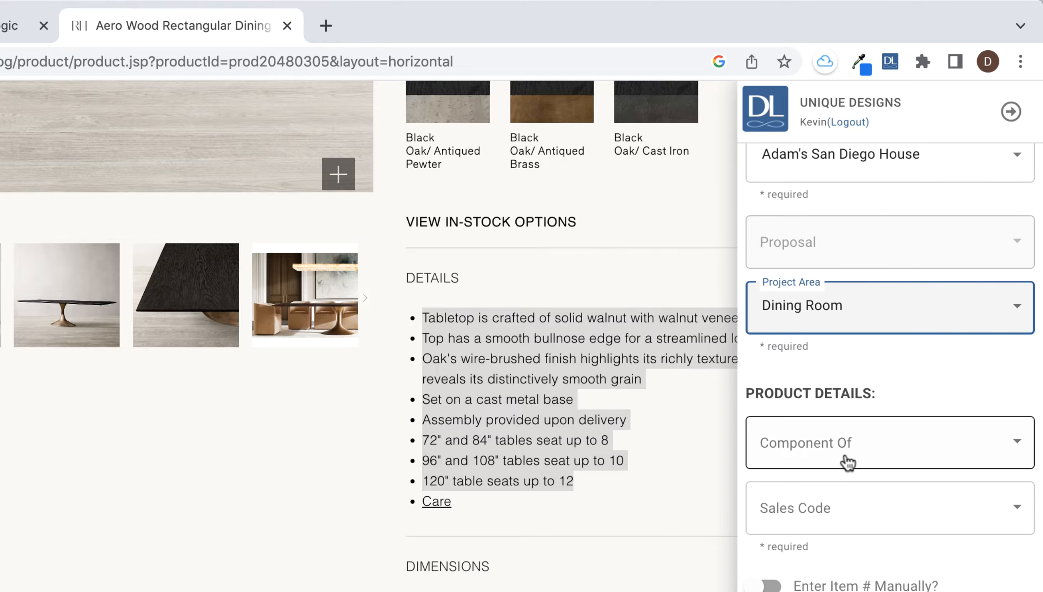
Set the item's sales code to Furniture.
{"action": "scroll", "coordinate": [852, 506], "scroll_direction": "down", "scroll_amount": 4}
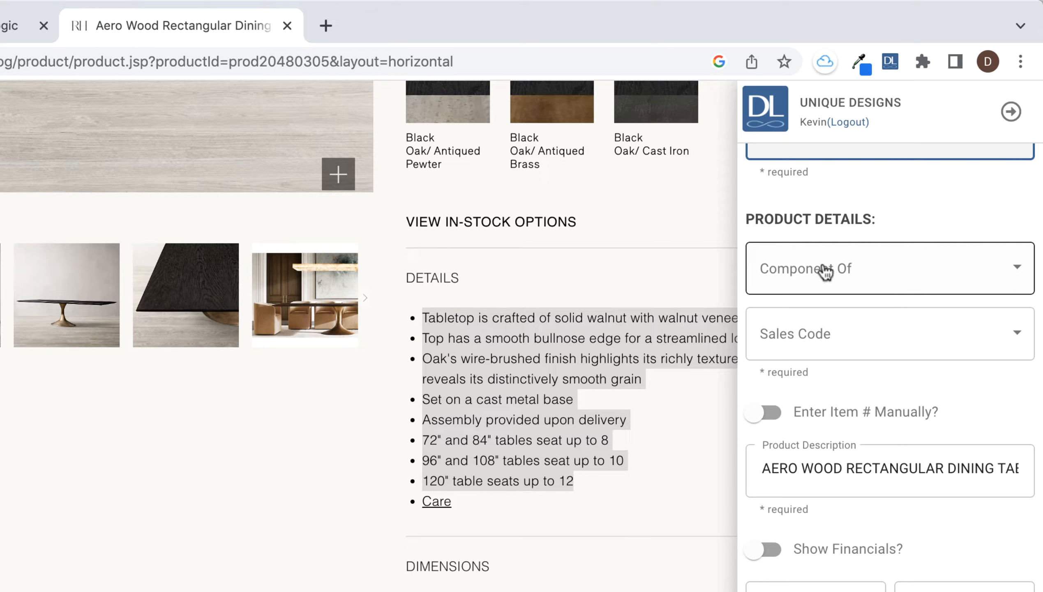
{"action": "left_click", "coordinate": [836, 339]}
{"action": "scroll", "coordinate": [861, 524], "scroll_direction": "down", "scroll_amount": 5}
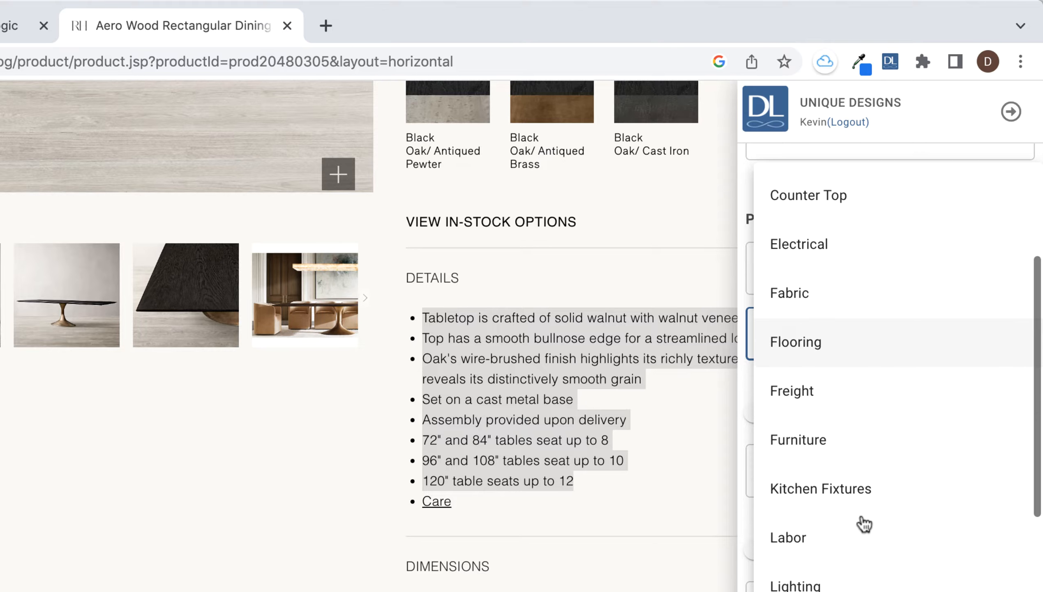
{"action": "left_click", "coordinate": [804, 454]}
Show the item's financials and apply a 20% discount and a 50% markup, filling in the calculated cost and client price.
{"action": "scroll", "coordinate": [883, 506], "scroll_direction": "down", "scroll_amount": 5}
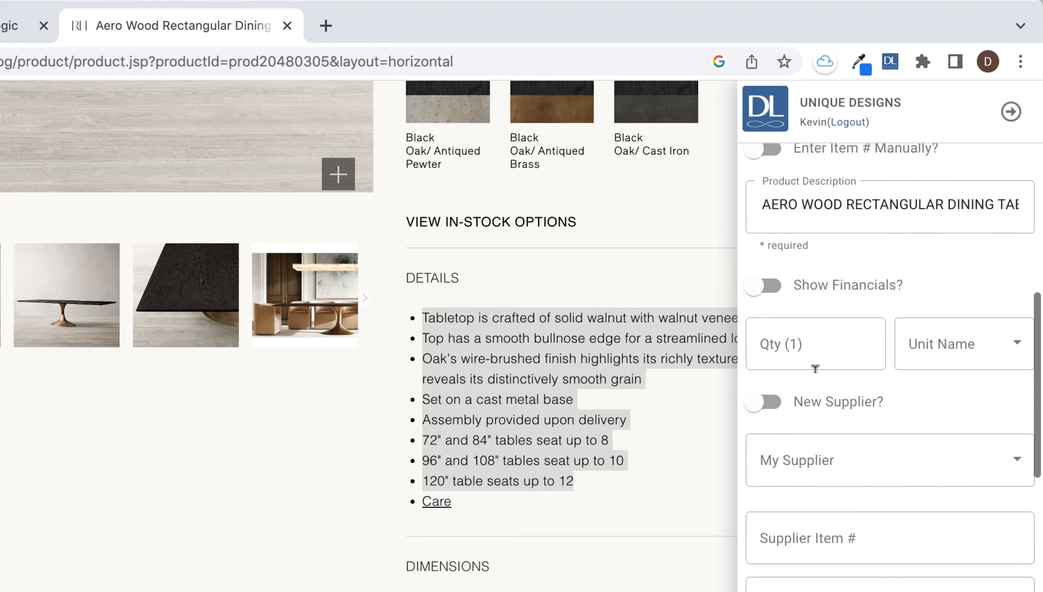
{"action": "left_click", "coordinate": [776, 293]}
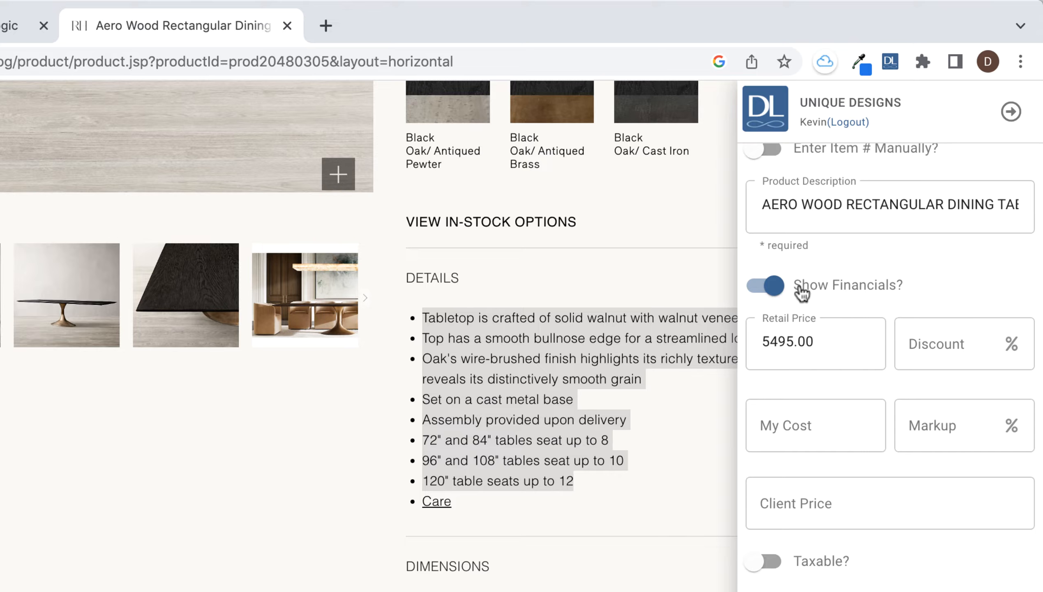
{"action": "left_click", "coordinate": [818, 350]}
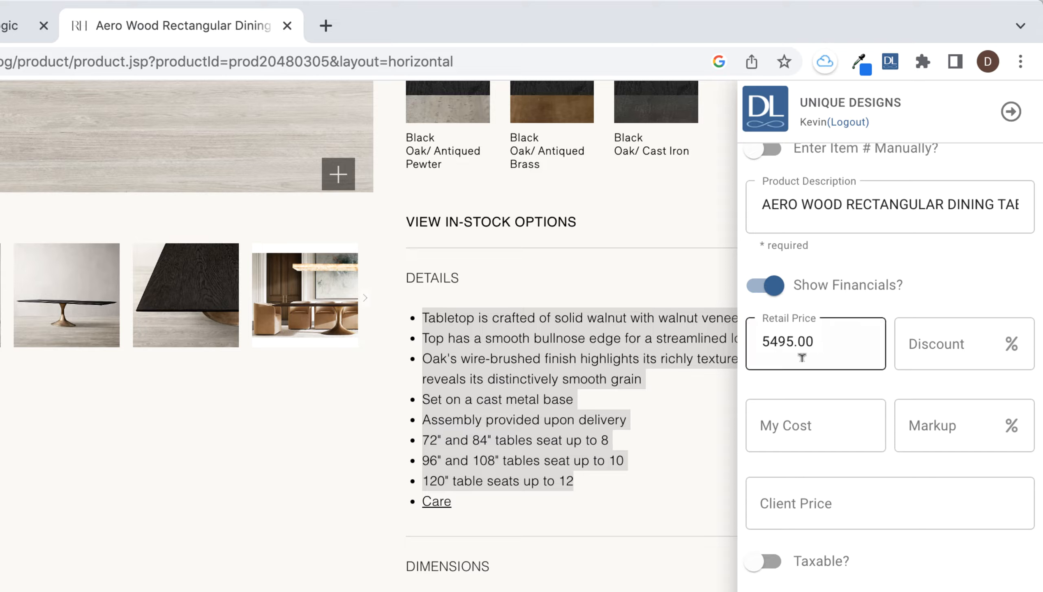
{"action": "left_click", "coordinate": [949, 343]}
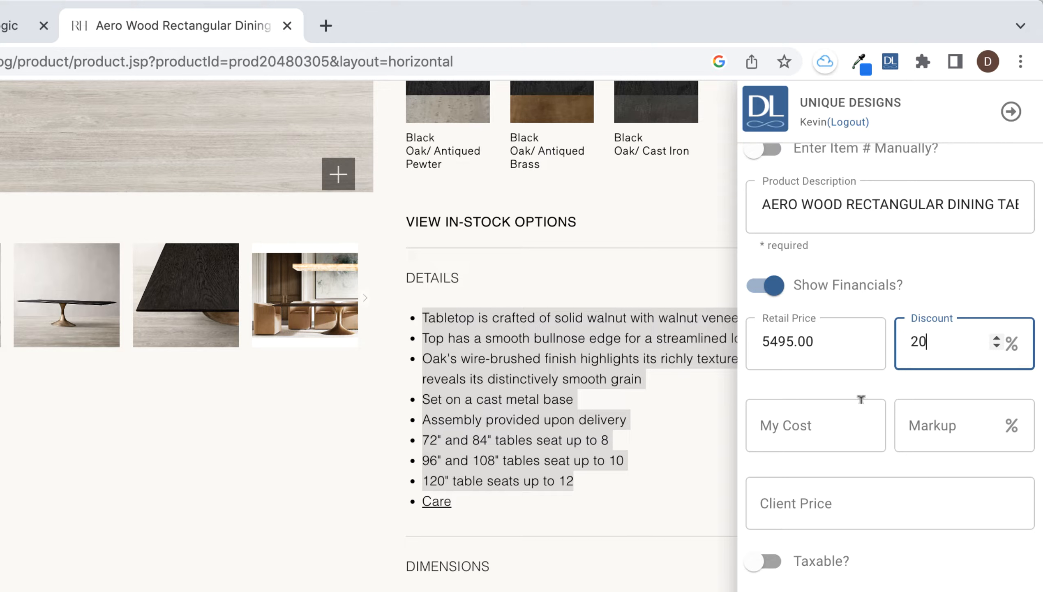
{"action": "left_click", "coordinate": [768, 440]}
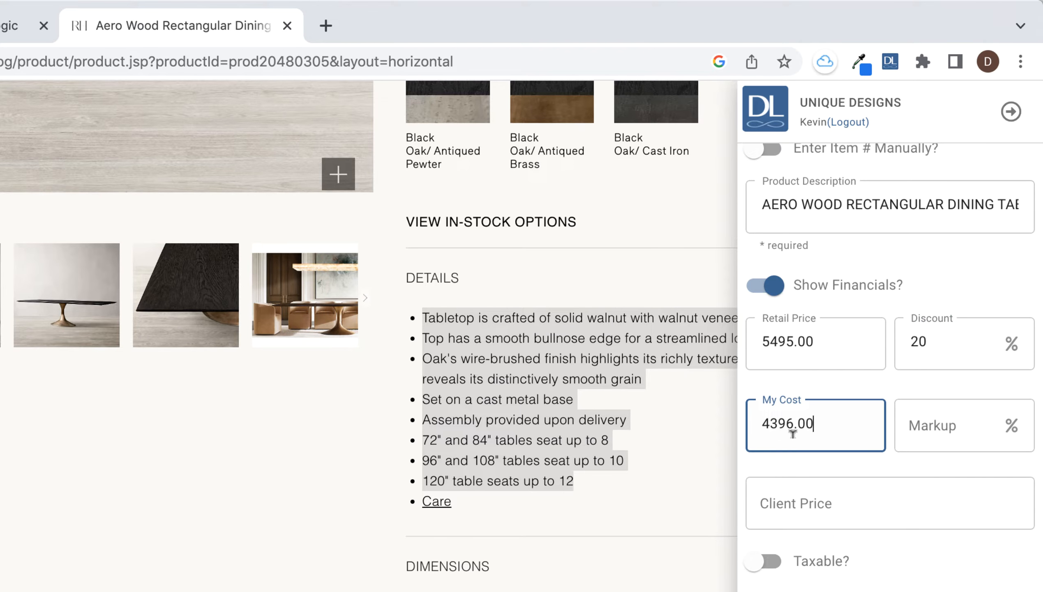
{"action": "left_click", "coordinate": [937, 414]}
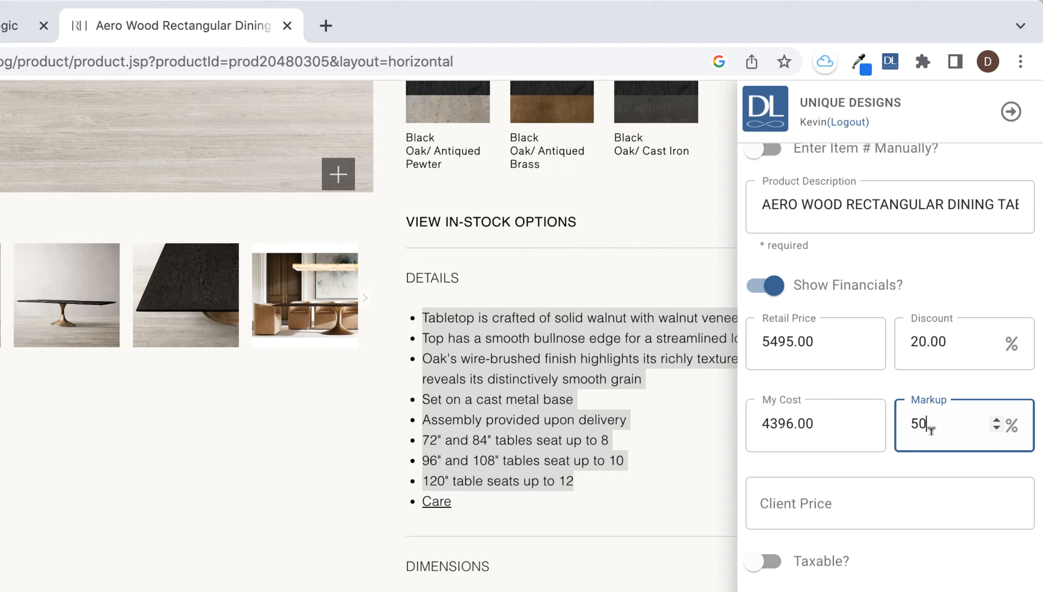
{"action": "left_click", "coordinate": [814, 501]}
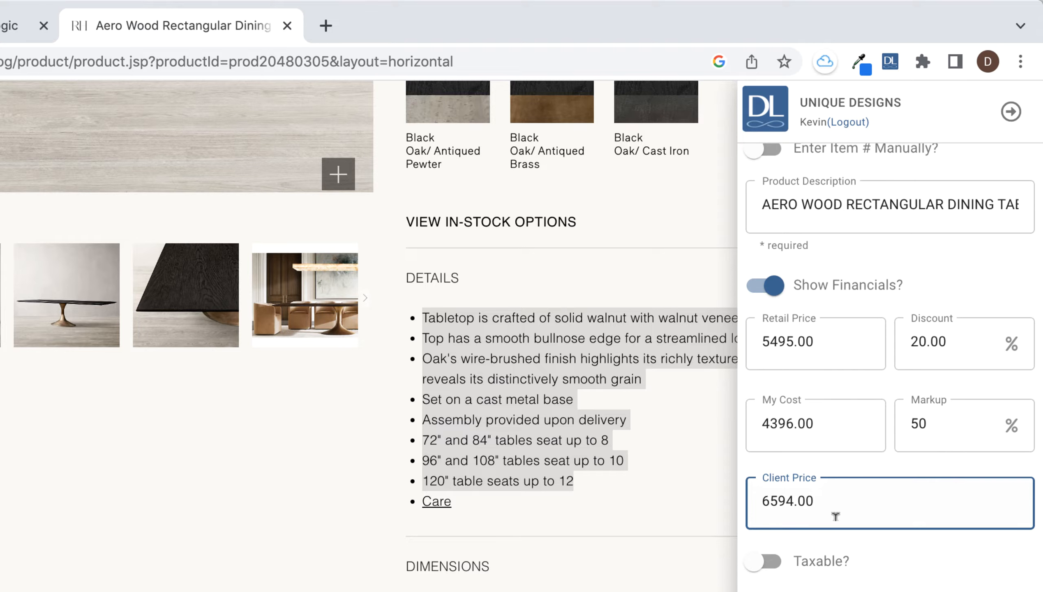
Mark the item as taxable.
{"action": "scroll", "coordinate": [896, 424], "scroll_direction": "down", "scroll_amount": 3}
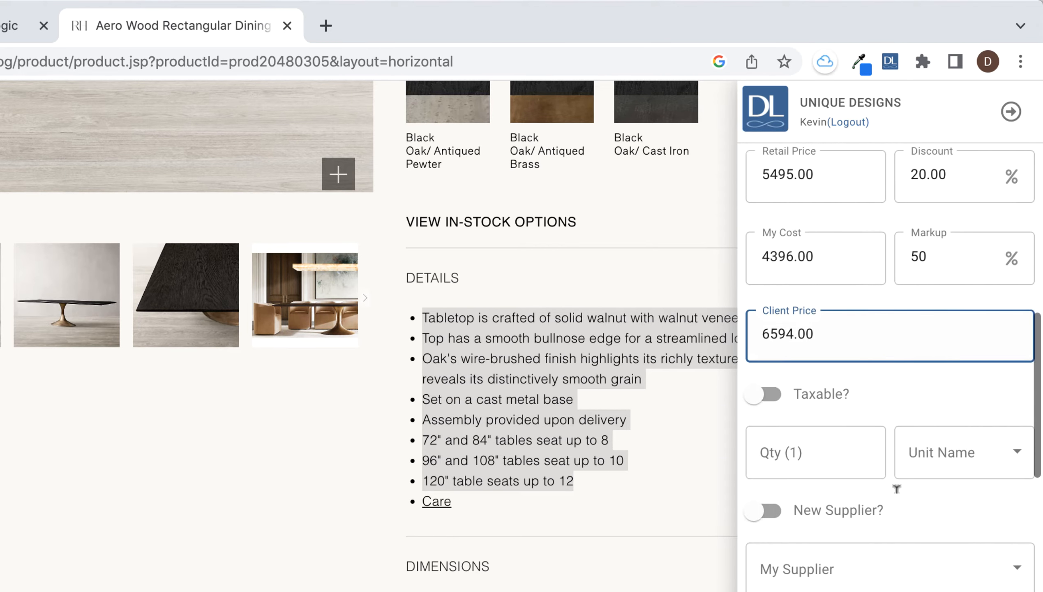
{"action": "scroll", "coordinate": [878, 394], "scroll_direction": "down", "scroll_amount": 3}
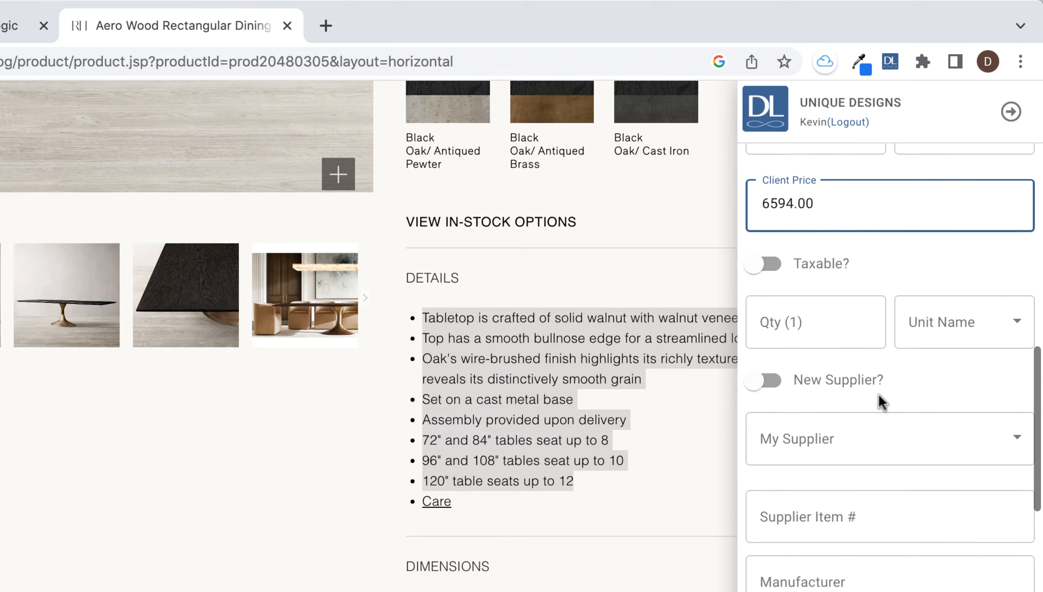
{"action": "left_click", "coordinate": [777, 267]}
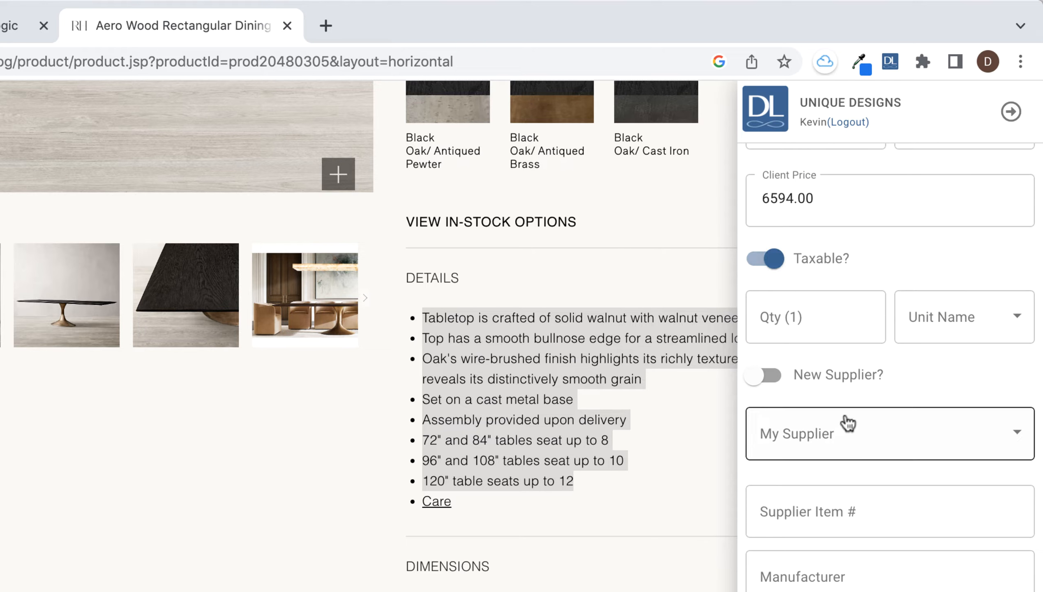
Choose Restoration Hardware as the item's existing supplier, and briefly check the option for entering a new supplier.
{"action": "scroll", "coordinate": [845, 424], "scroll_direction": "down", "scroll_amount": 3}
{"action": "left_click", "coordinate": [831, 305]}
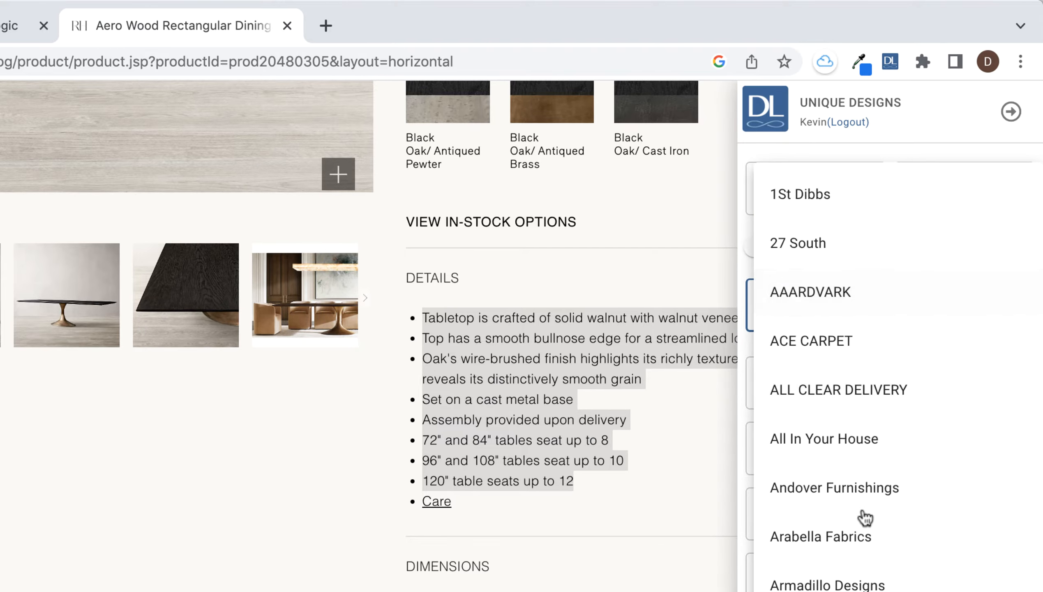
{"action": "scroll", "coordinate": [861, 582], "scroll_direction": "down", "scroll_amount": 15}
{"action": "left_click", "coordinate": [832, 456]}
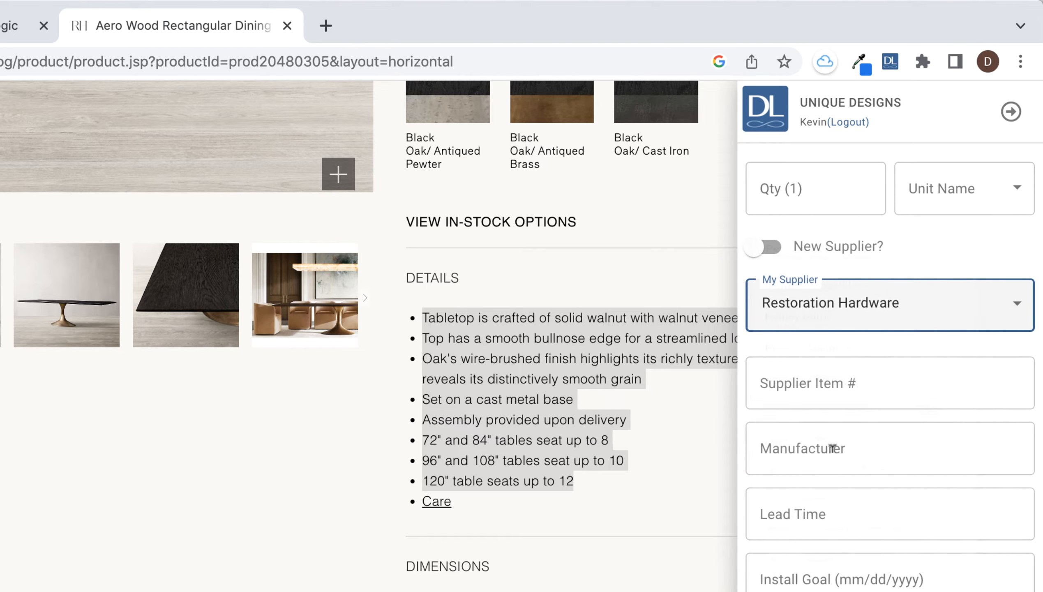
{"action": "left_click", "coordinate": [780, 256]}
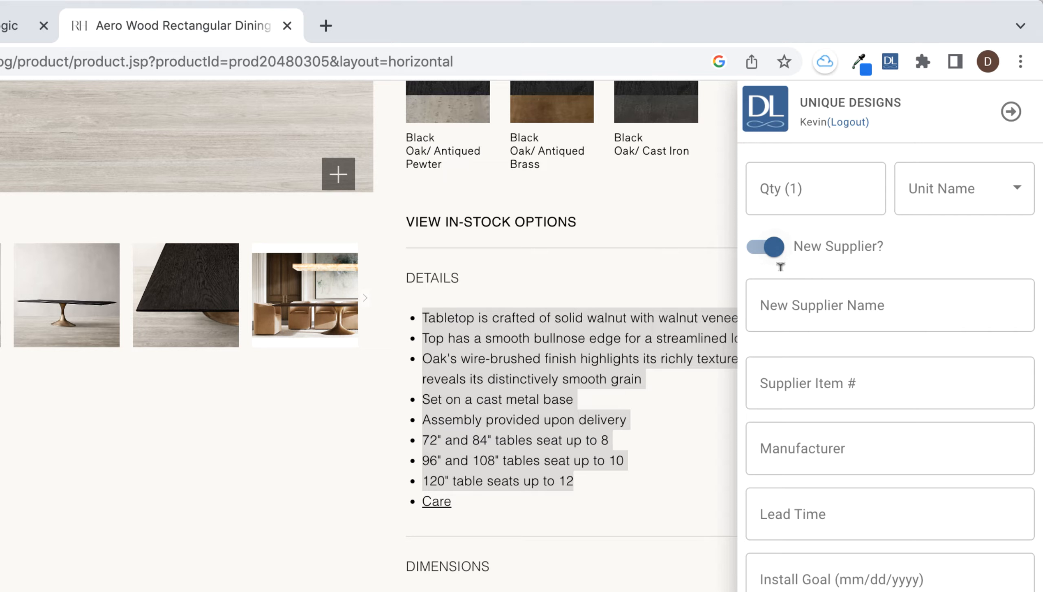
{"action": "left_click", "coordinate": [751, 251]}
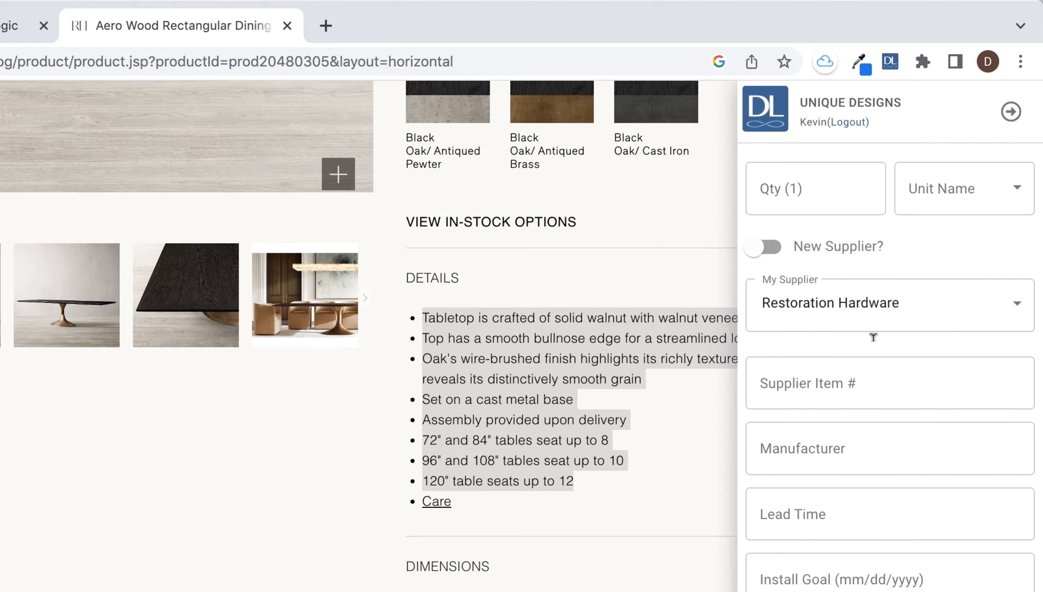
Set the item's install goal to 05/18/2023 and enable tracking even if it is not on a P.O.
{"action": "scroll", "coordinate": [901, 514], "scroll_direction": "down", "scroll_amount": 2}
{"action": "scroll", "coordinate": [900, 514], "scroll_direction": "down", "scroll_amount": 4}
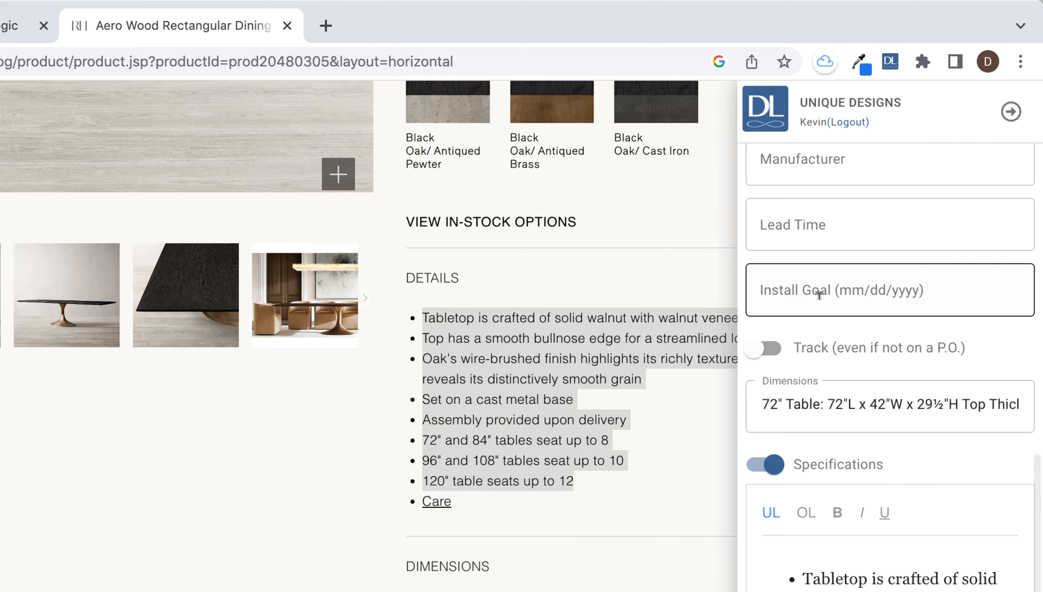
{"action": "left_click", "coordinate": [821, 295]}
{"action": "left_click", "coordinate": [894, 384]}
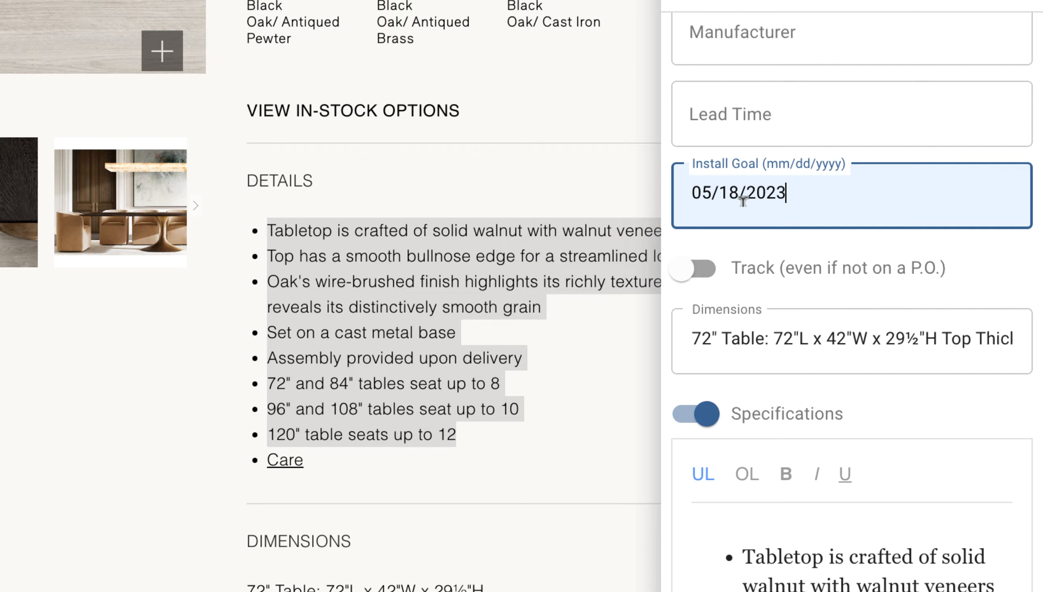
{"action": "left_click", "coordinate": [706, 268]}
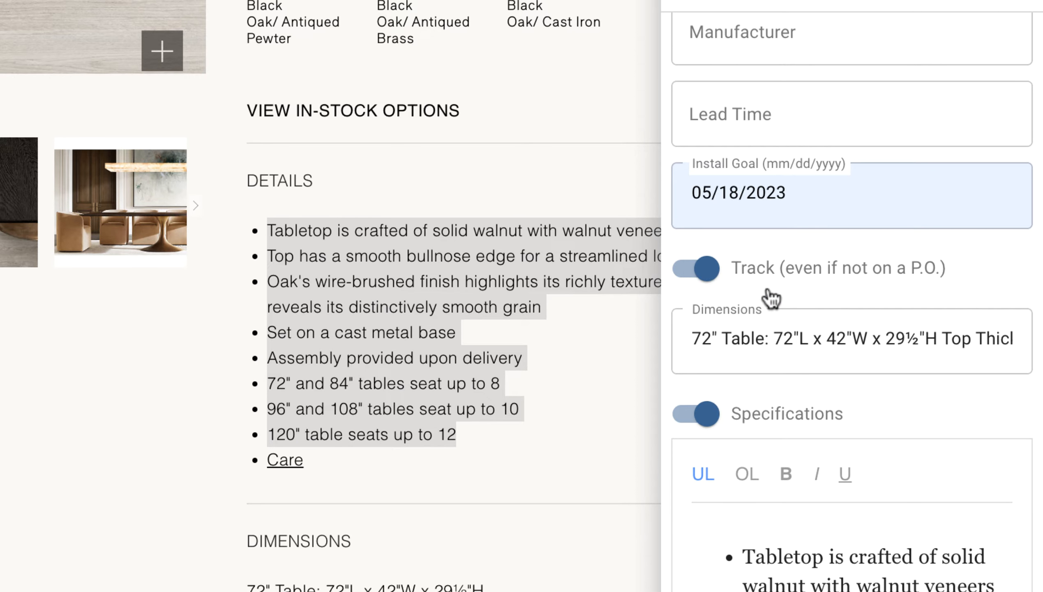
Enable the item's notes, submit the completed item to DesignerLogic and dismiss the submission message.
{"action": "scroll", "coordinate": [767, 298], "scroll_direction": "down", "scroll_amount": 3}
{"action": "scroll", "coordinate": [842, 306], "scroll_direction": "down", "scroll_amount": 7}
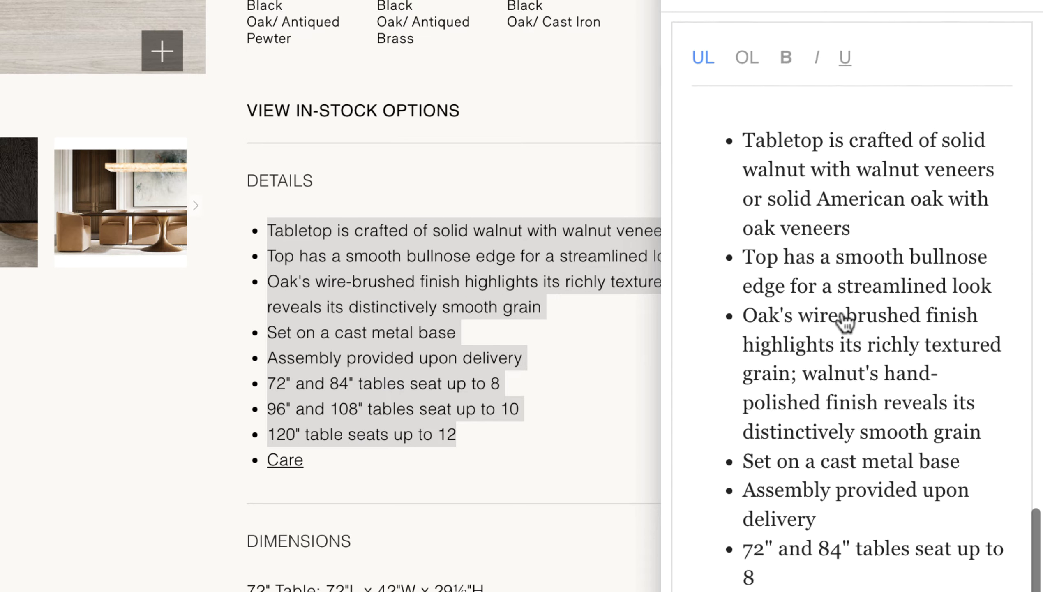
{"action": "left_click", "coordinate": [685, 582]}
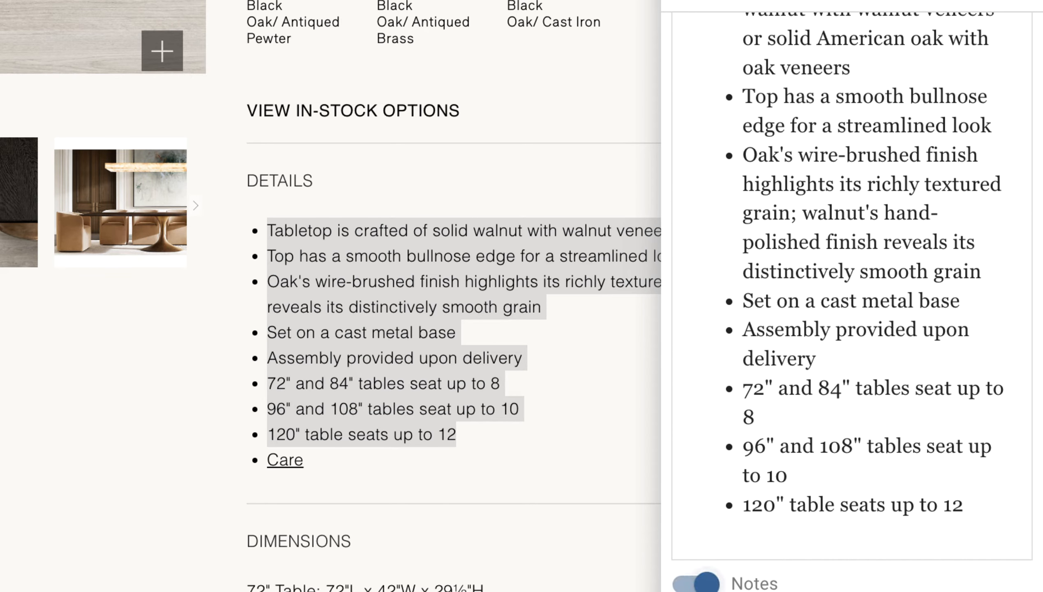
{"action": "scroll", "coordinate": [820, 538], "scroll_direction": "down", "scroll_amount": 4}
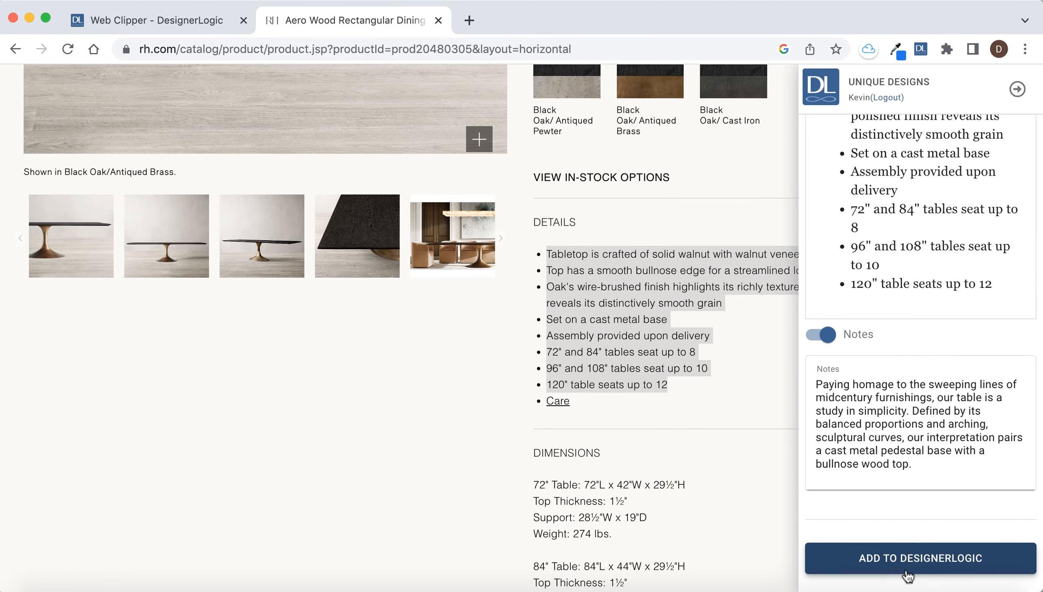
{"action": "left_click", "coordinate": [906, 573]}
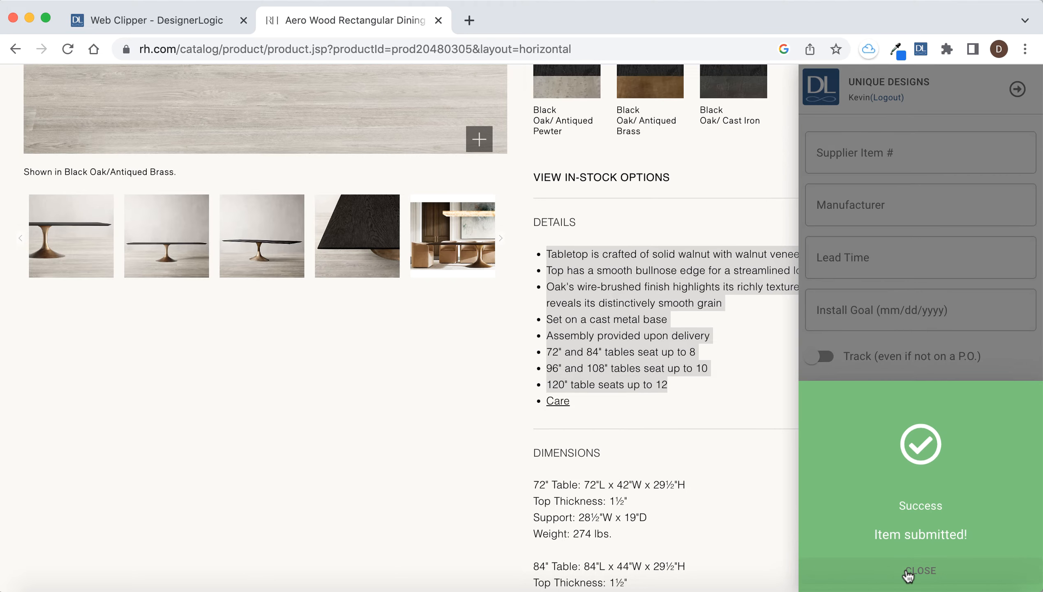
{"action": "left_click", "coordinate": [921, 571]}
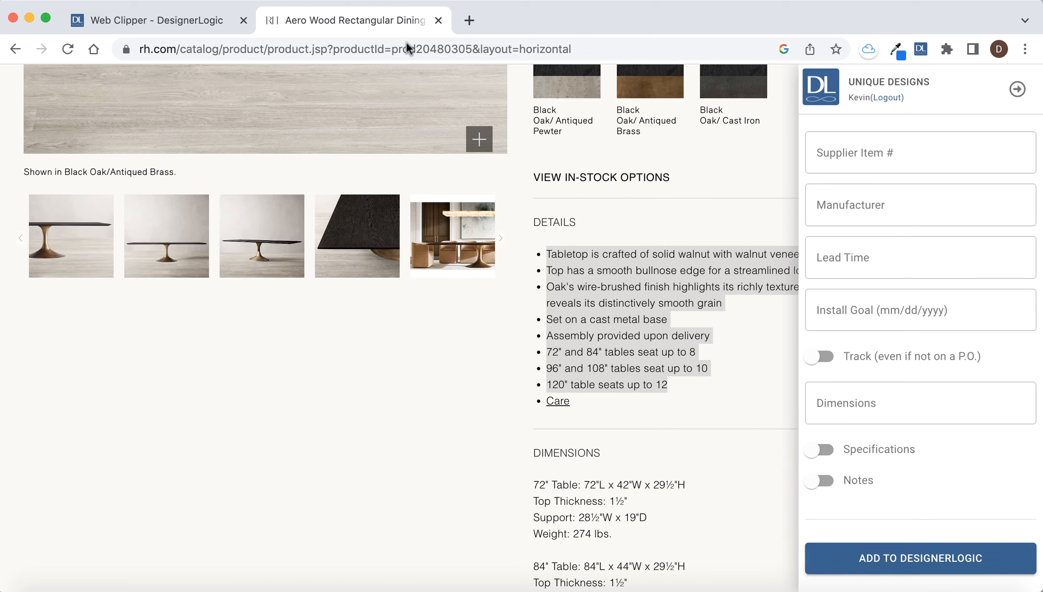
Switch to the DesignerLogic Web Clipper page and reload it to check the list of clipped items.
{"action": "left_click", "coordinate": [159, 22]}
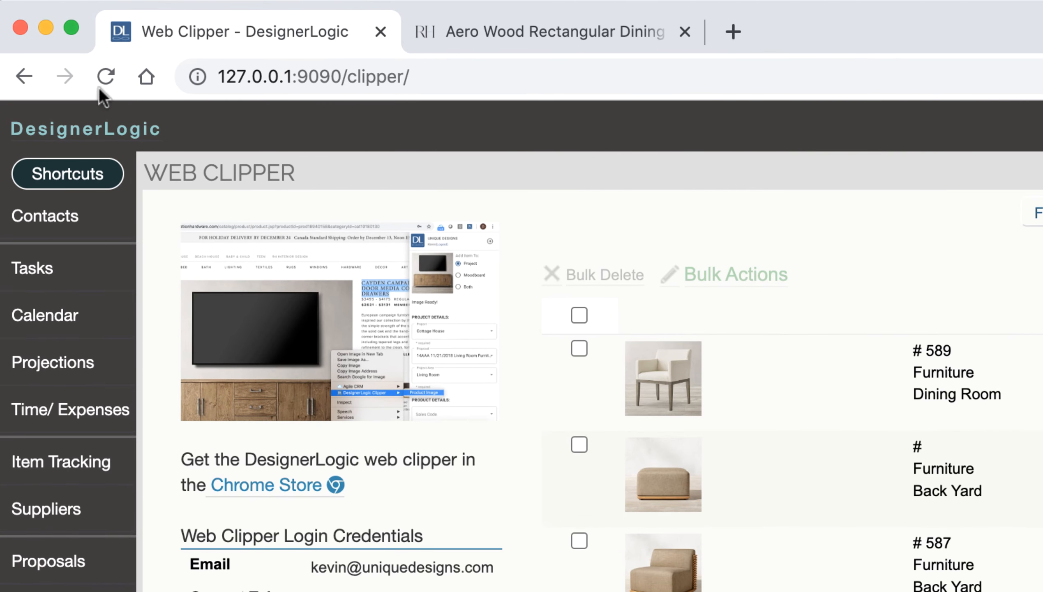
{"action": "left_click", "coordinate": [106, 76]}
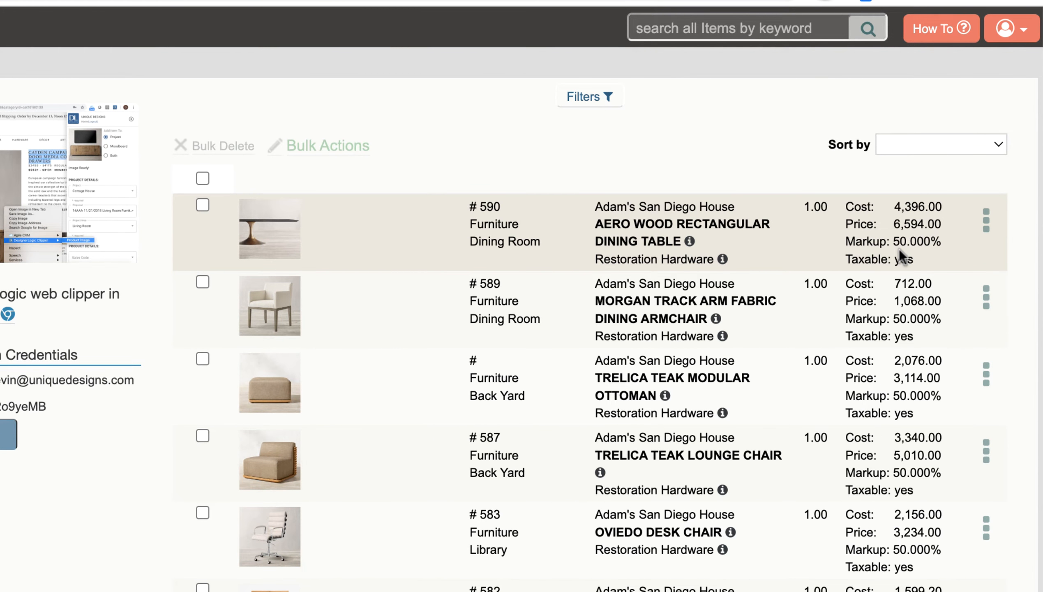
Open the Aero Wood Rectangular Dining Table for editing, review its clipped fields from pricing to dimensions, and close it without changes.
{"action": "left_click", "coordinate": [986, 220]}
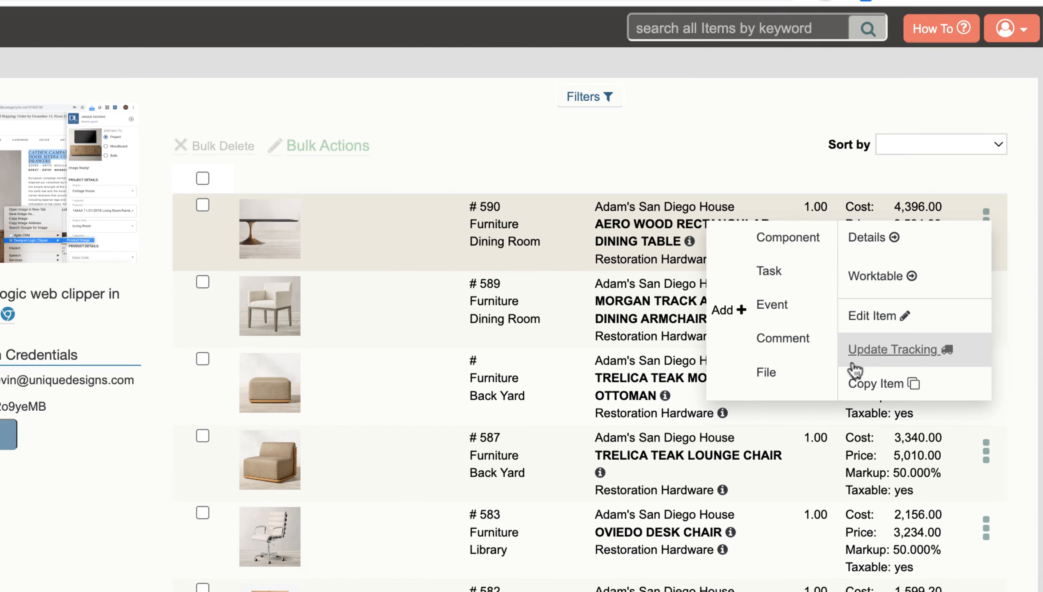
{"action": "left_click", "coordinate": [874, 318]}
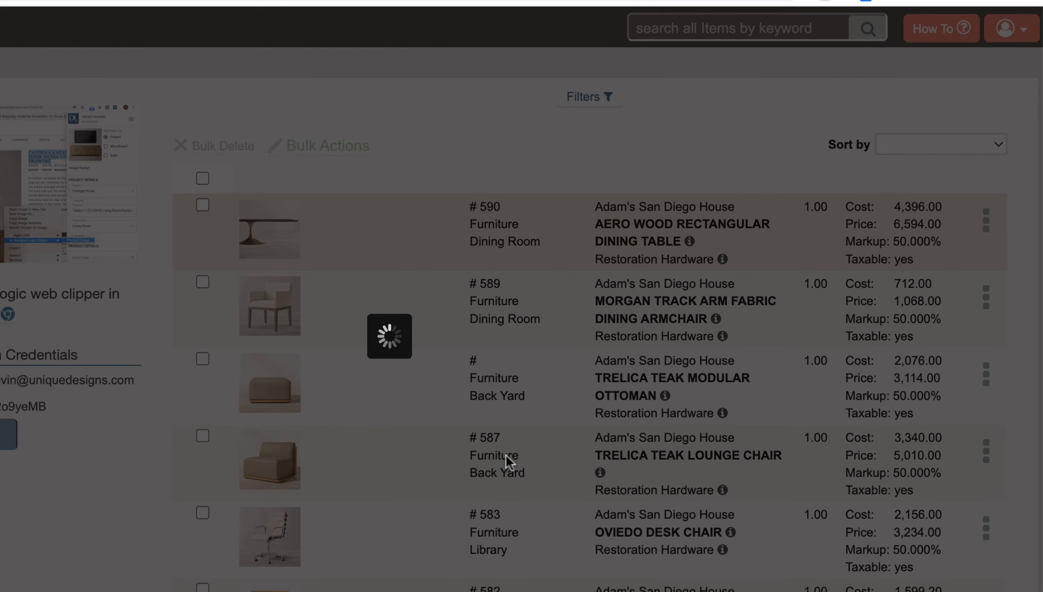
{"action": "scroll", "coordinate": [401, 378], "scroll_direction": "down", "scroll_amount": 15}
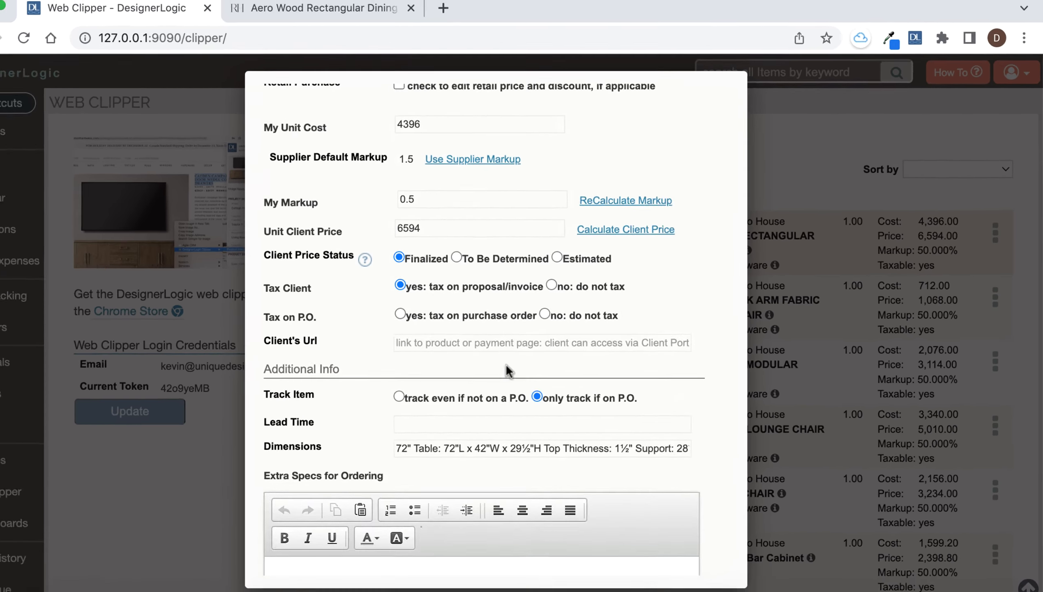
{"action": "scroll", "coordinate": [529, 366], "scroll_direction": "down", "scroll_amount": 2}
{"action": "scroll", "coordinate": [529, 366], "scroll_direction": "up", "scroll_amount": 15}
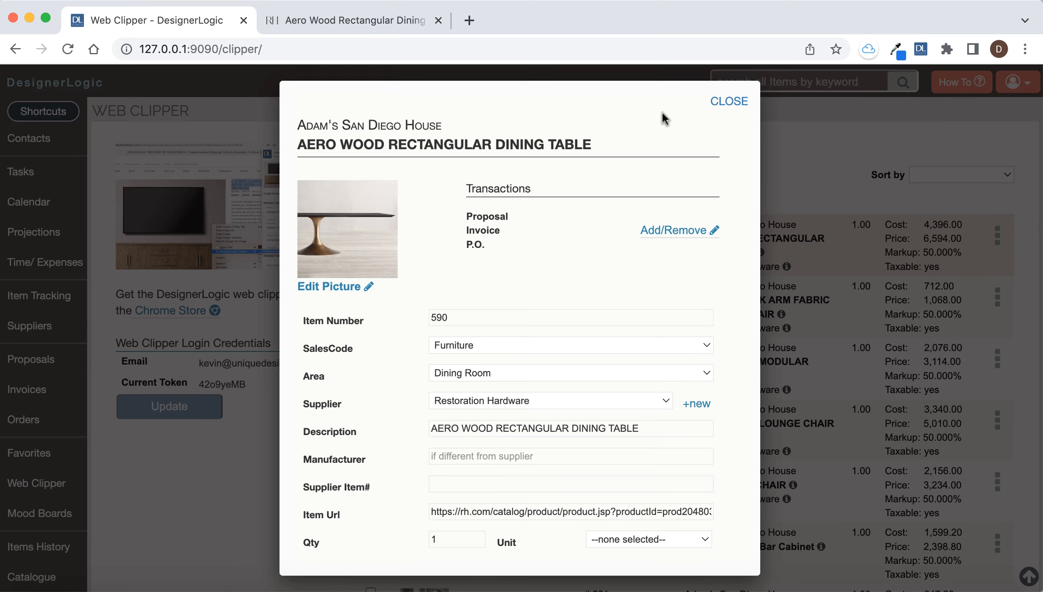
{"action": "left_click", "coordinate": [727, 105]}
Open the details page of the Aero Wood Rectangular Dining Table and look through its additional images.
{"action": "left_click", "coordinate": [998, 235]}
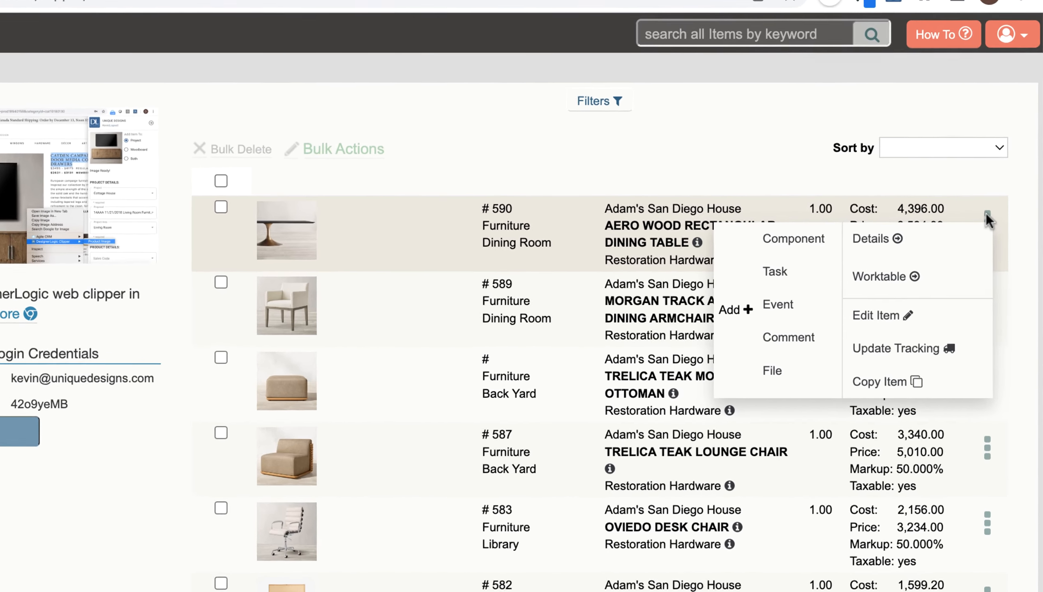
{"action": "left_click", "coordinate": [906, 246]}
{"action": "left_click", "coordinate": [985, 220]}
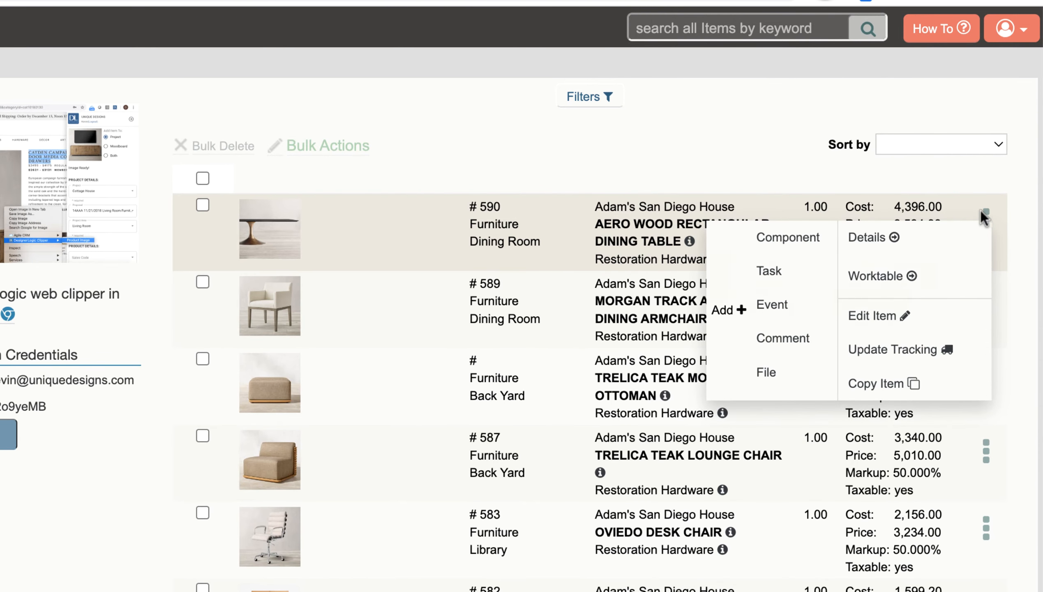
{"action": "left_click", "coordinate": [859, 243]}
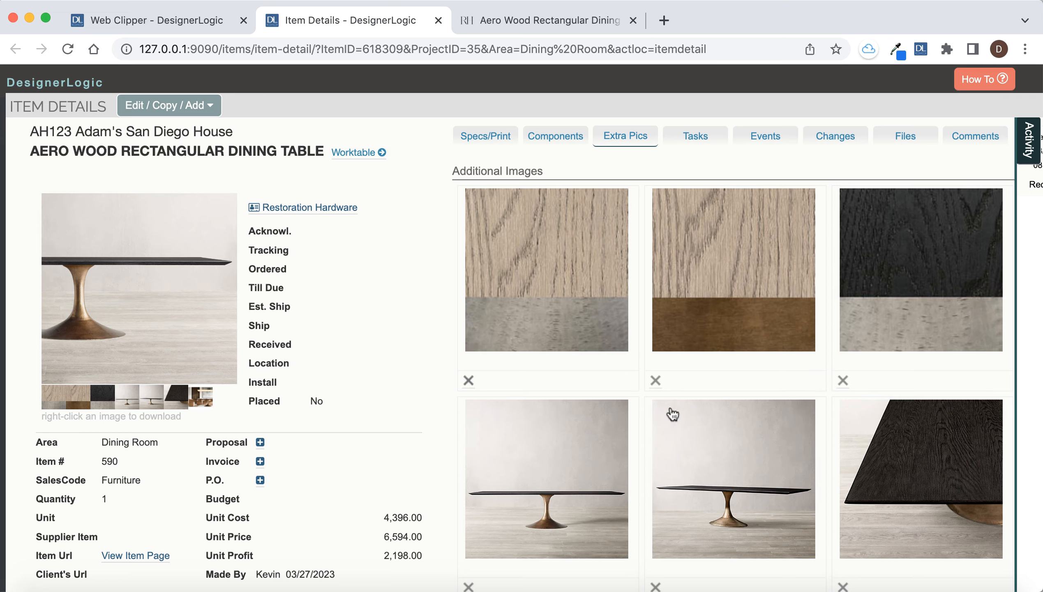
{"action": "scroll", "coordinate": [672, 413], "scroll_direction": "down", "scroll_amount": 7}
{"action": "scroll", "coordinate": [673, 414], "scroll_direction": "up", "scroll_amount": 7}
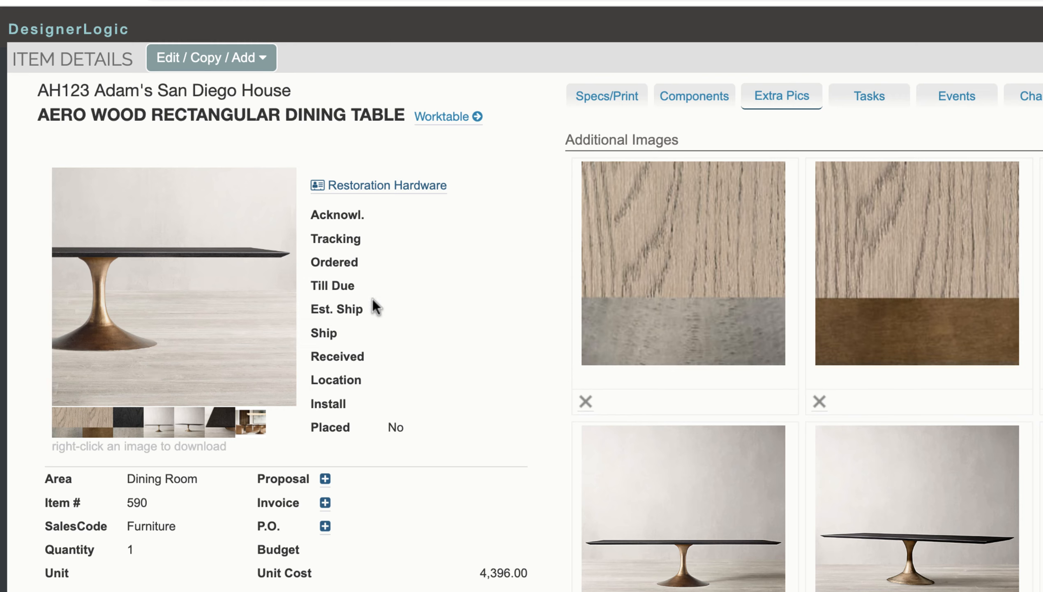
Review the dining table's specs for ordering, and return to its extra pictures to look them over again.
{"action": "left_click", "coordinate": [605, 98]}
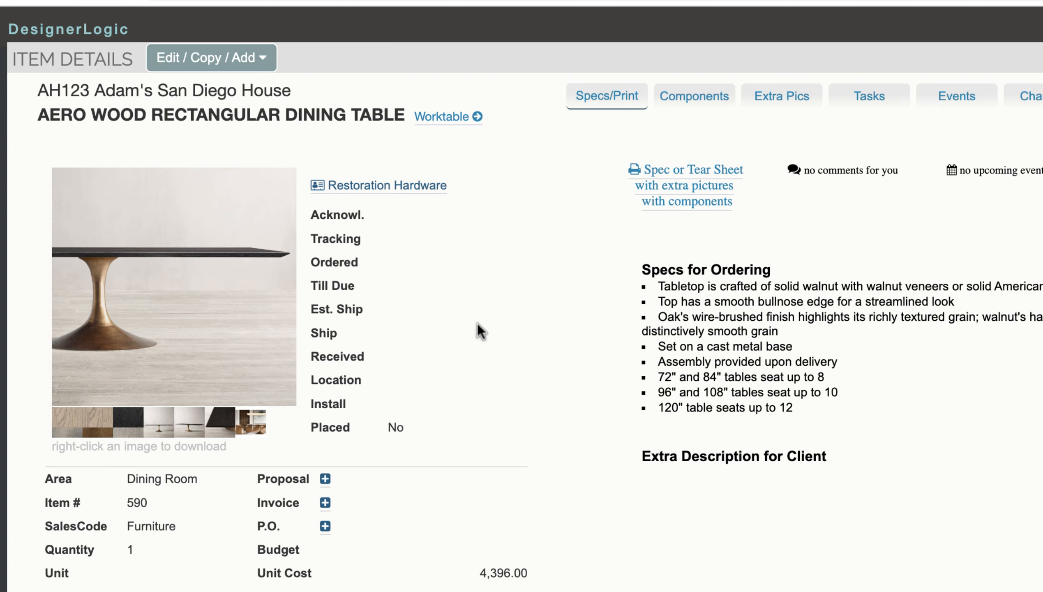
{"action": "left_click", "coordinate": [168, 427]}
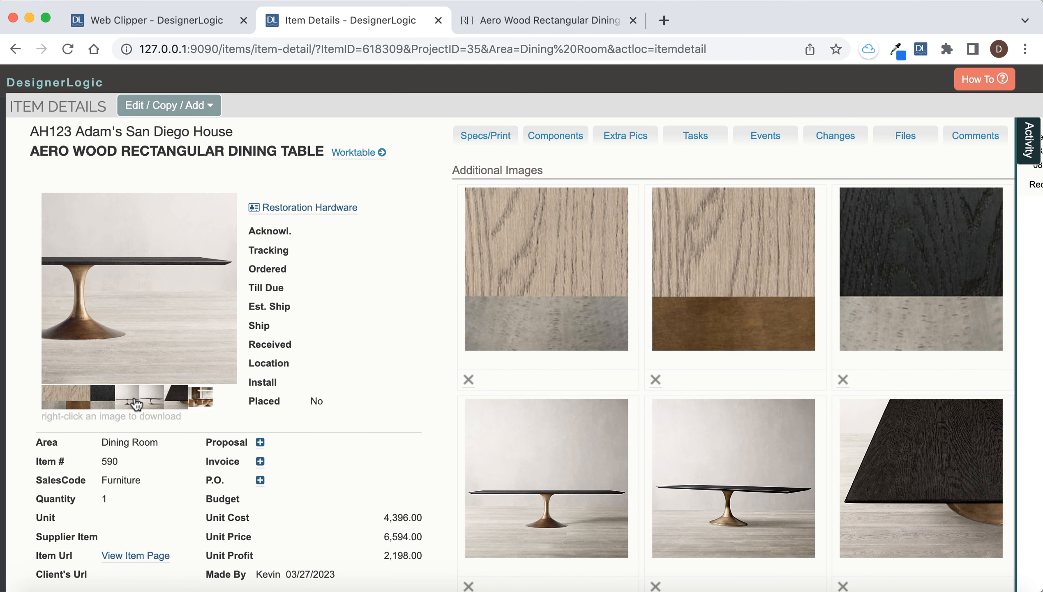
{"action": "scroll", "coordinate": [574, 424], "scroll_direction": "down", "scroll_amount": 3}
{"action": "scroll", "coordinate": [575, 423], "scroll_direction": "up", "scroll_amount": 3}
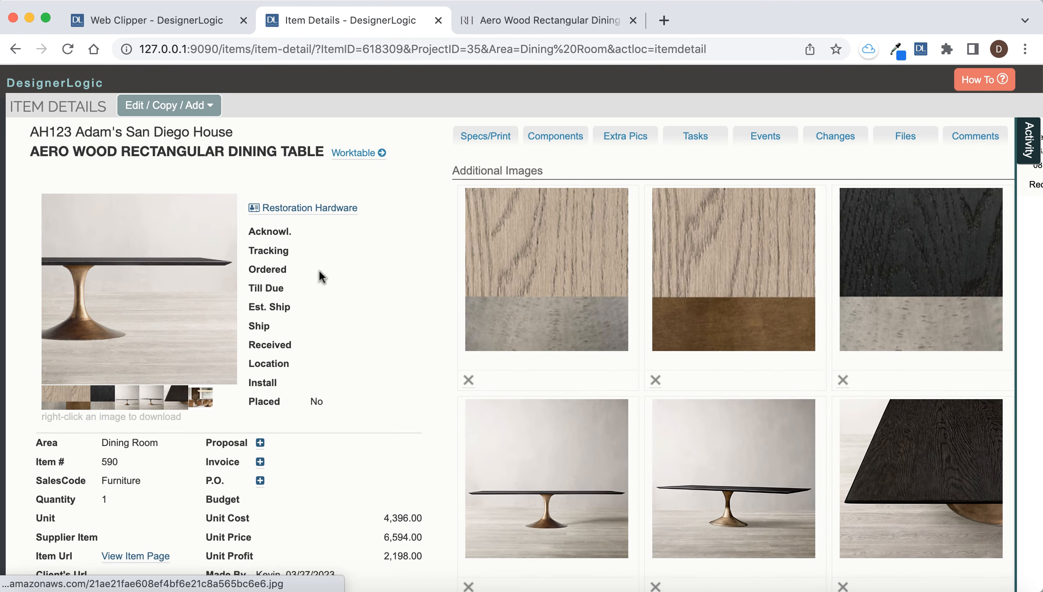